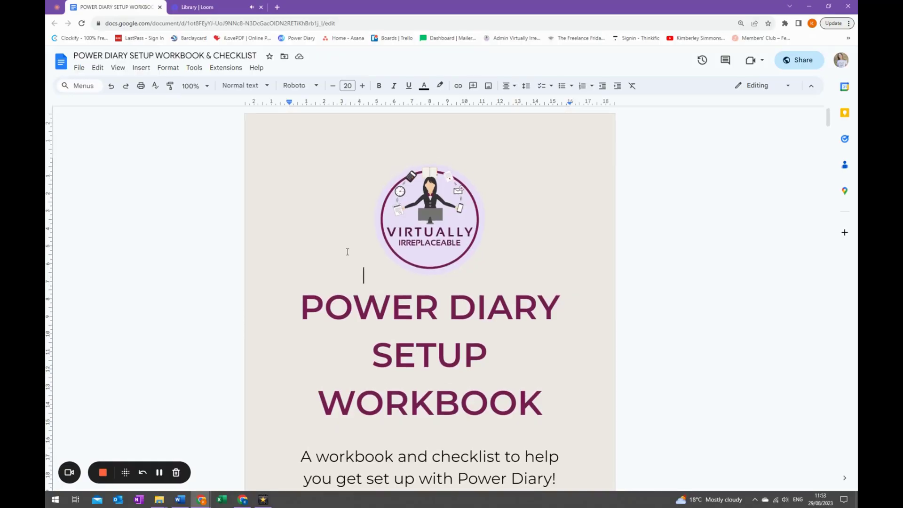
Step: Examine the Power Diary setup workbook from its cover and instructions through all sections to the setup checklist
scroll(348, 252, down, 6)
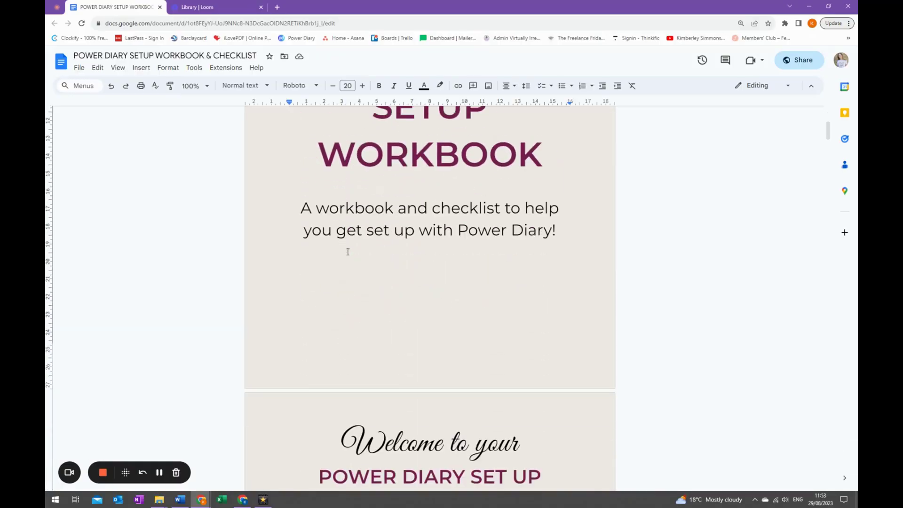
scroll(348, 253, down, 10)
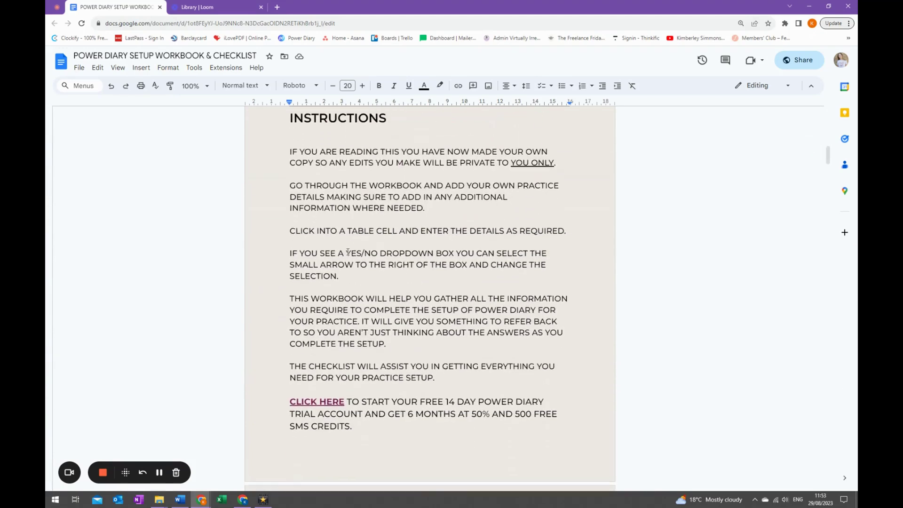
scroll(348, 252, down, 5)
scroll(348, 253, down, 18)
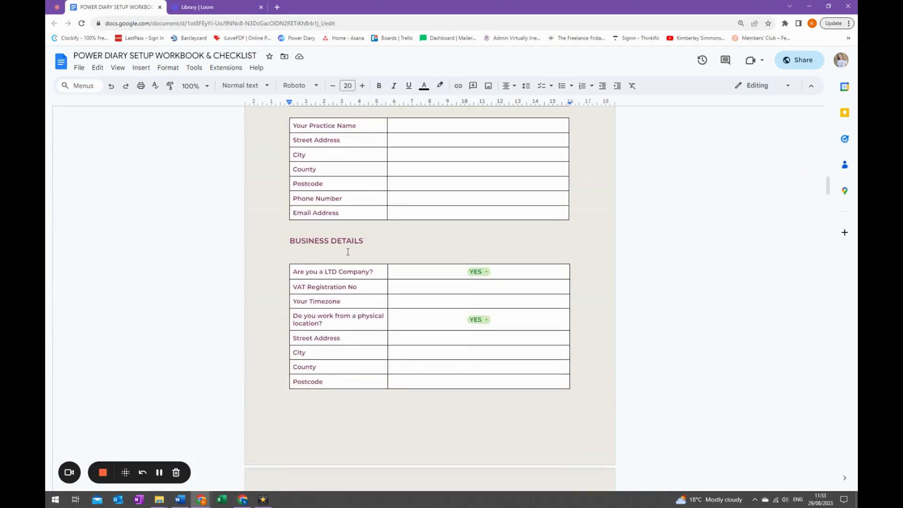
scroll(348, 253, down, 15)
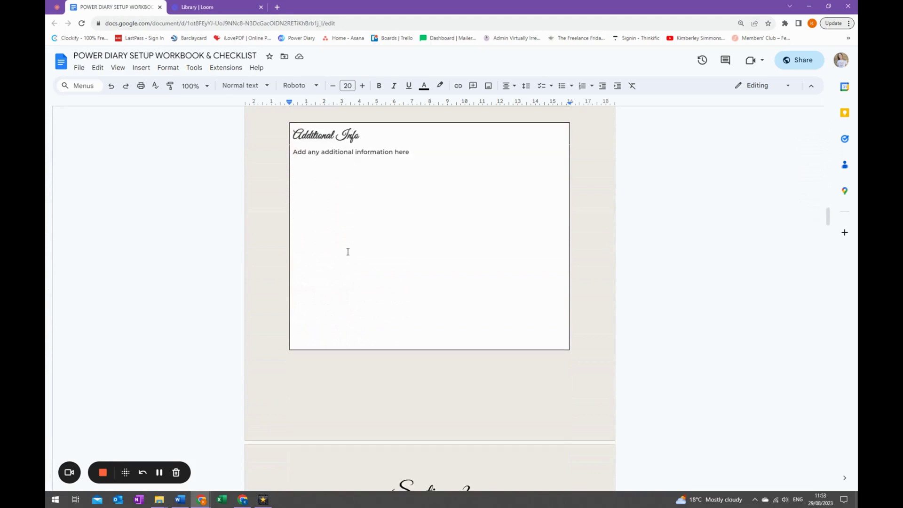
scroll(347, 253, down, 11)
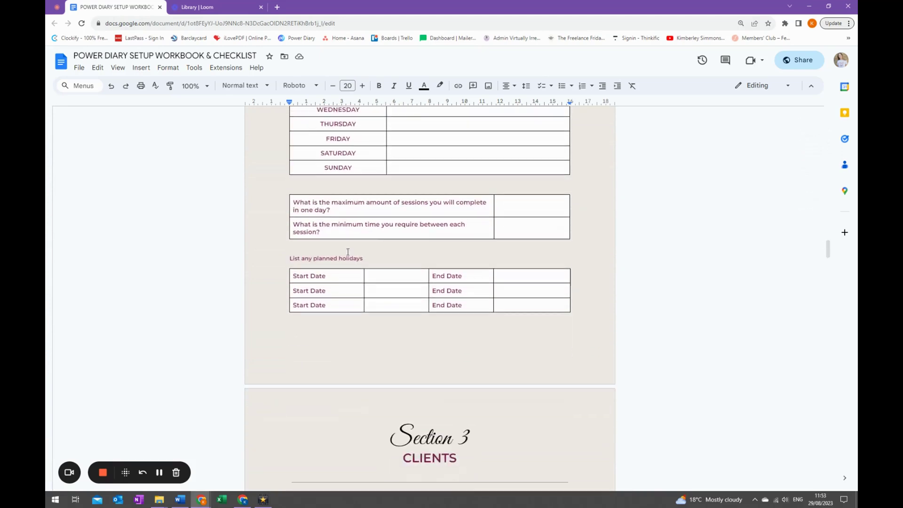
scroll(348, 252, down, 2)
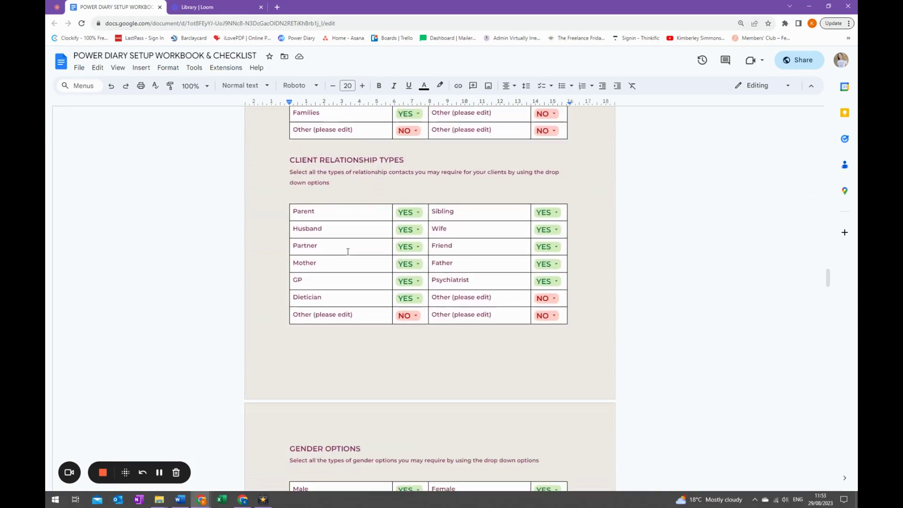
click(407, 128)
scroll(463, 179, down, 14)
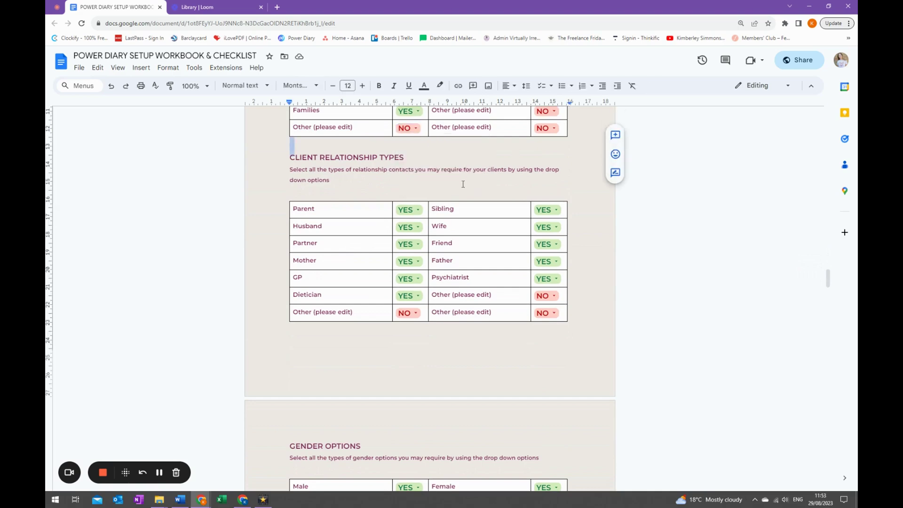
scroll(450, 197, down, 16)
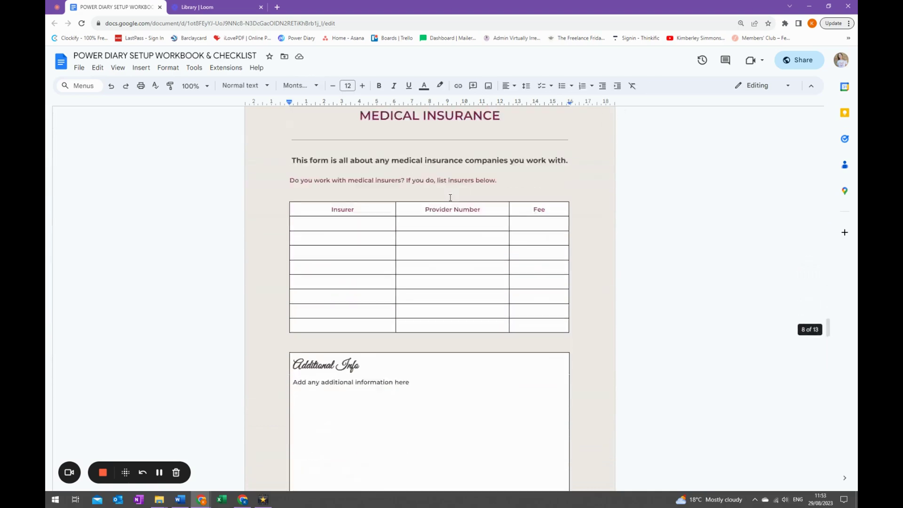
scroll(450, 198, down, 16)
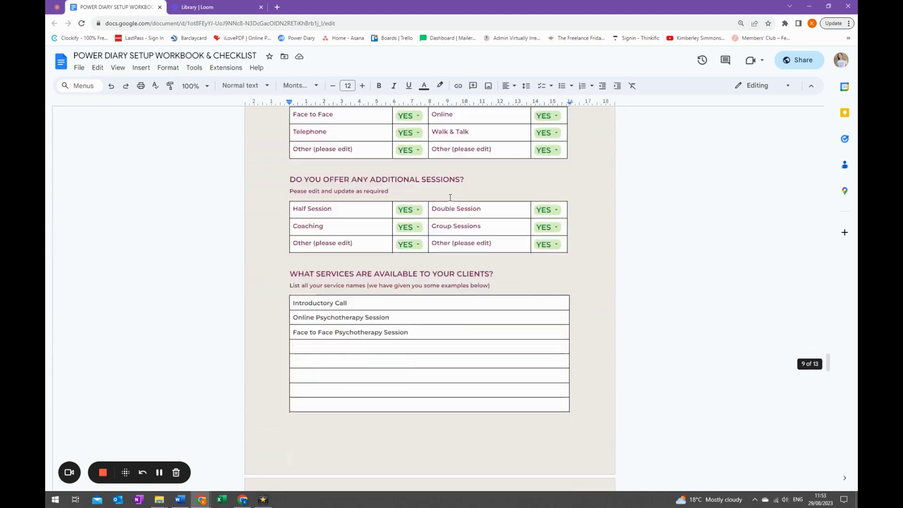
scroll(450, 197, down, 16)
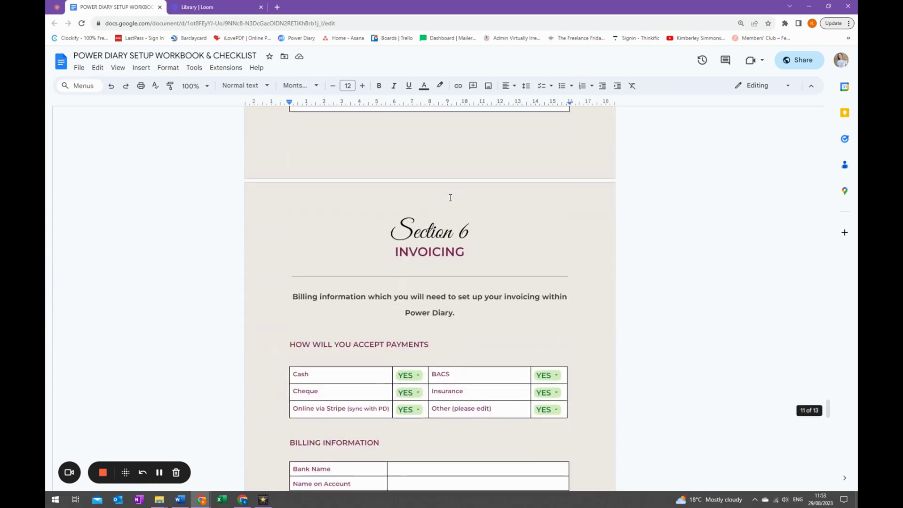
scroll(450, 198, down, 5)
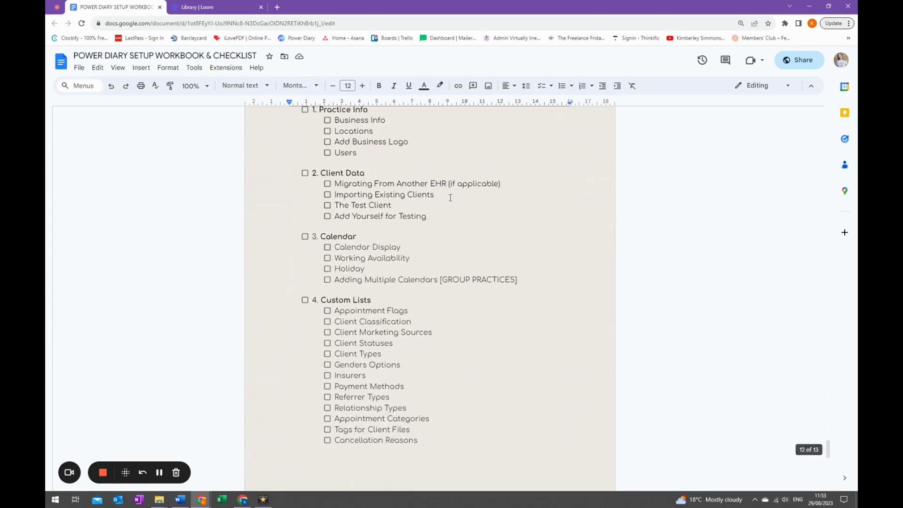
click(327, 203)
click(327, 202)
scroll(375, 229, down, 12)
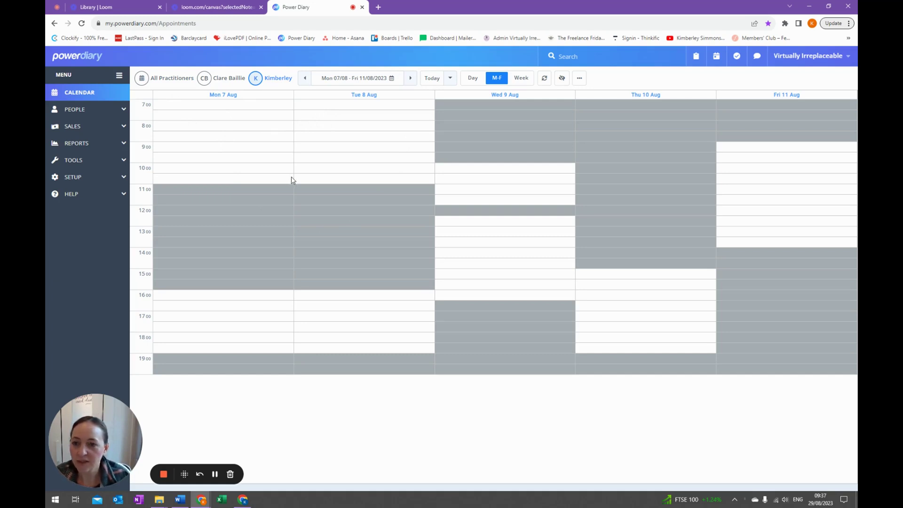
Step: Create a new client record with the client's first and last name and the default calendar Kimberley
click(124, 112)
click(75, 127)
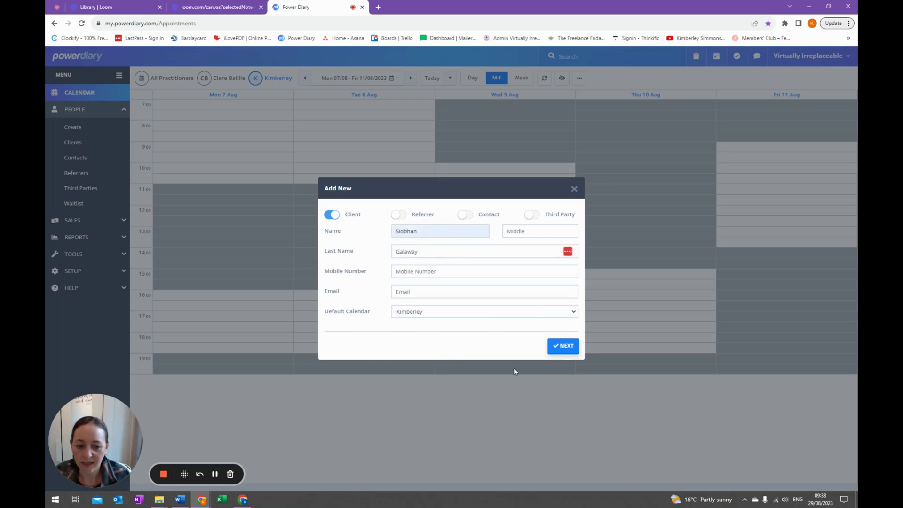
click(563, 350)
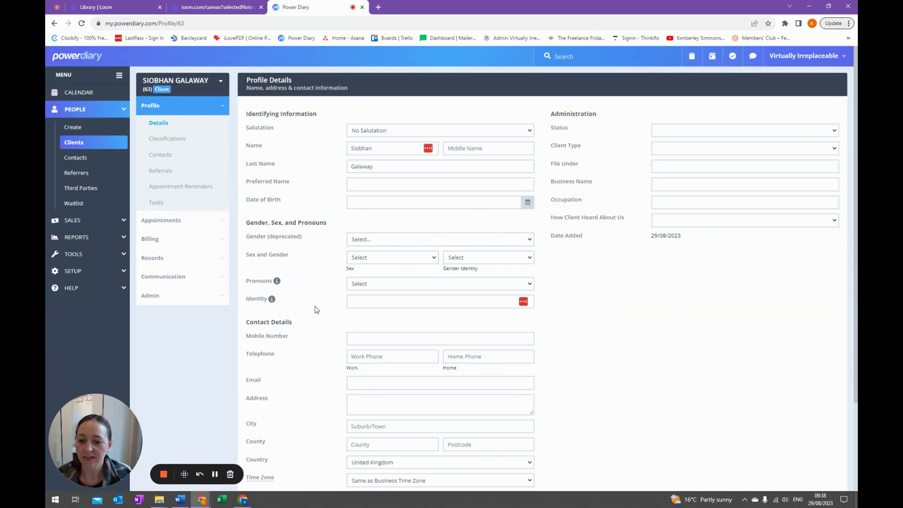
Step: Review the gender, sex and pronoun fields of the client profile and fill in the client's mobile number and email
drag(246, 228, 490, 281)
click(606, 263)
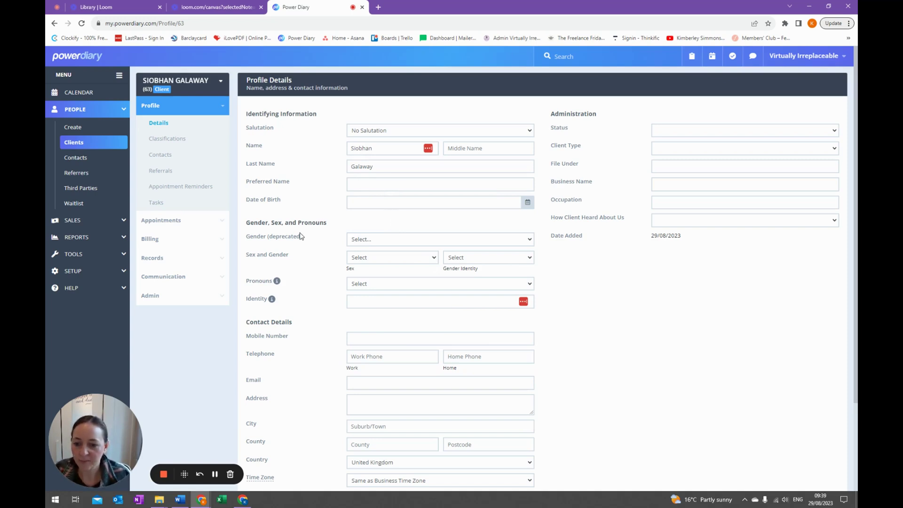
scroll(323, 290, down, 3)
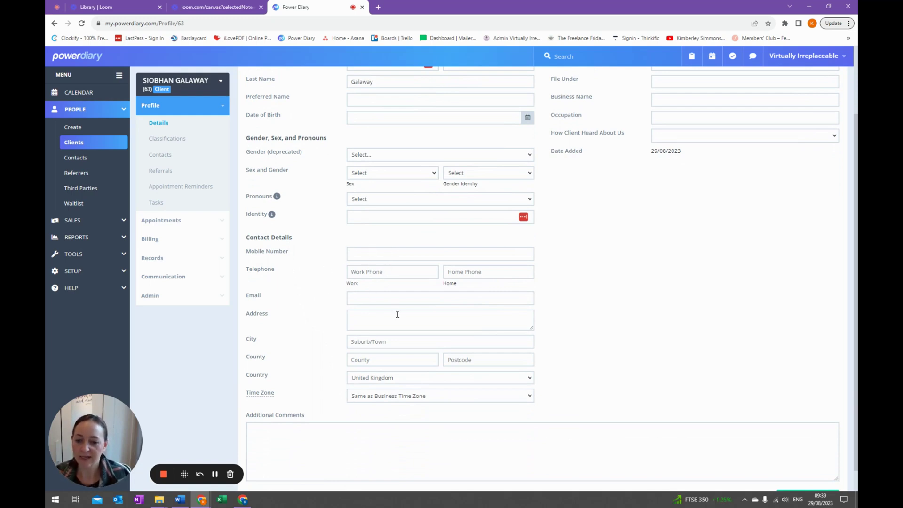
scroll(398, 315, up, 2)
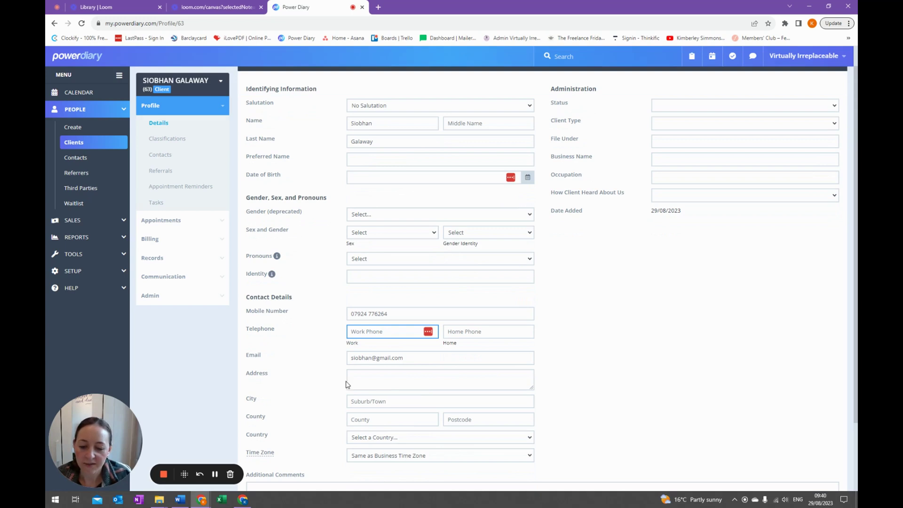
scroll(367, 411, down, 1)
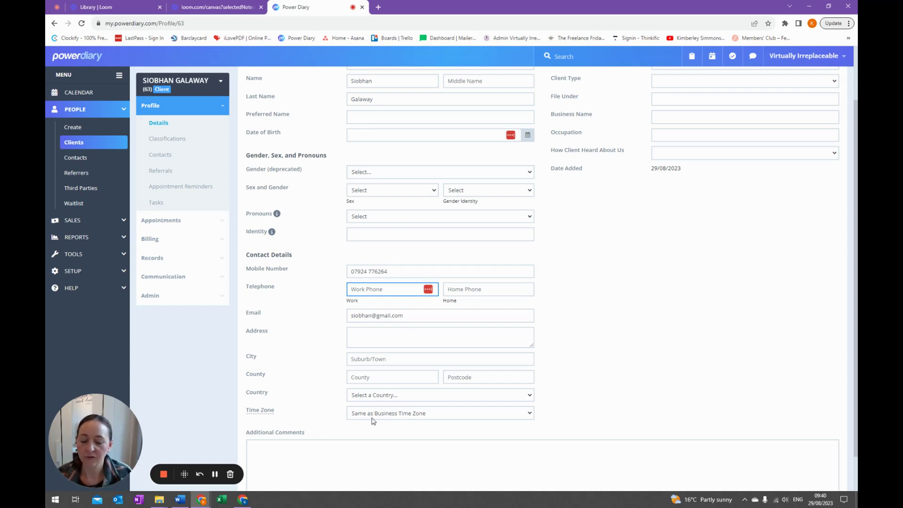
Step: Set the client's status to Active and the client type to Individual
scroll(746, 254, up, 2)
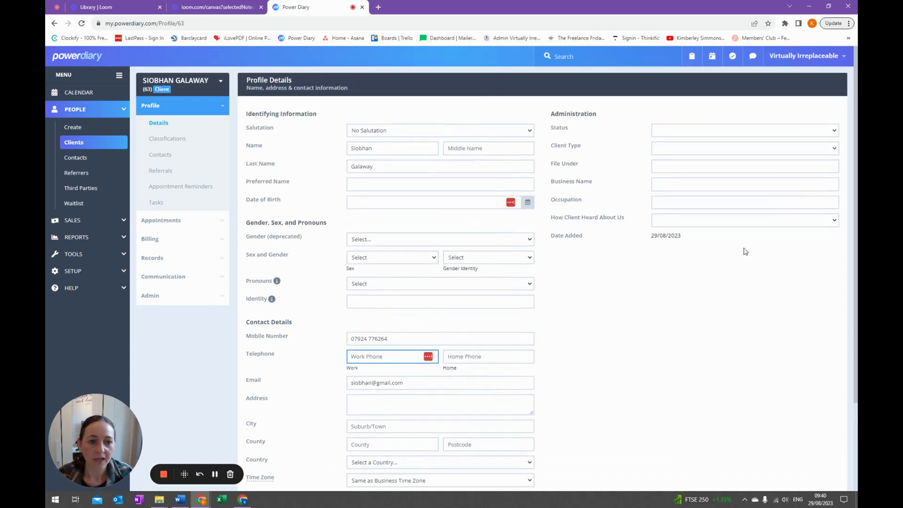
click(693, 133)
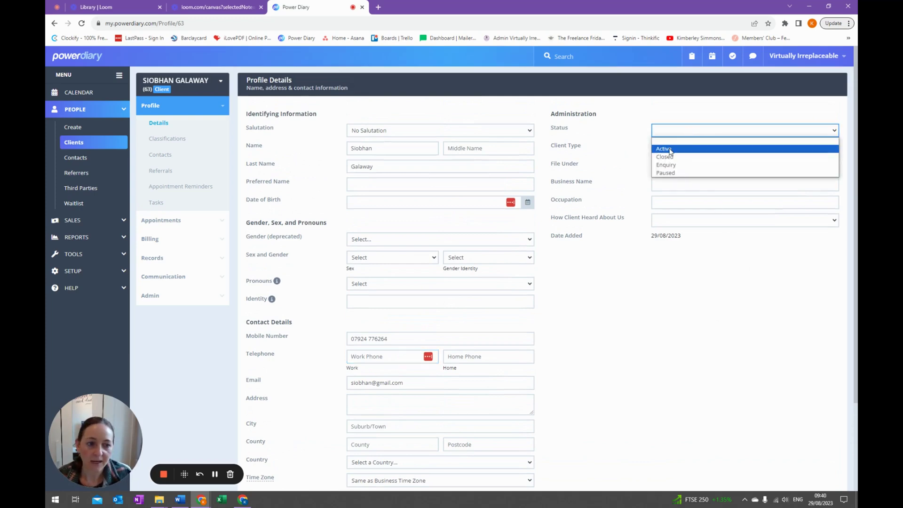
click(671, 152)
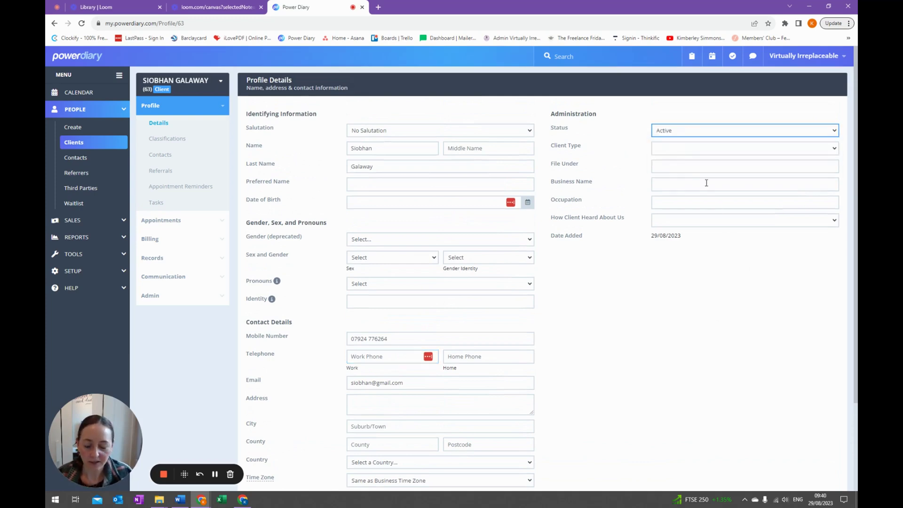
click(670, 154)
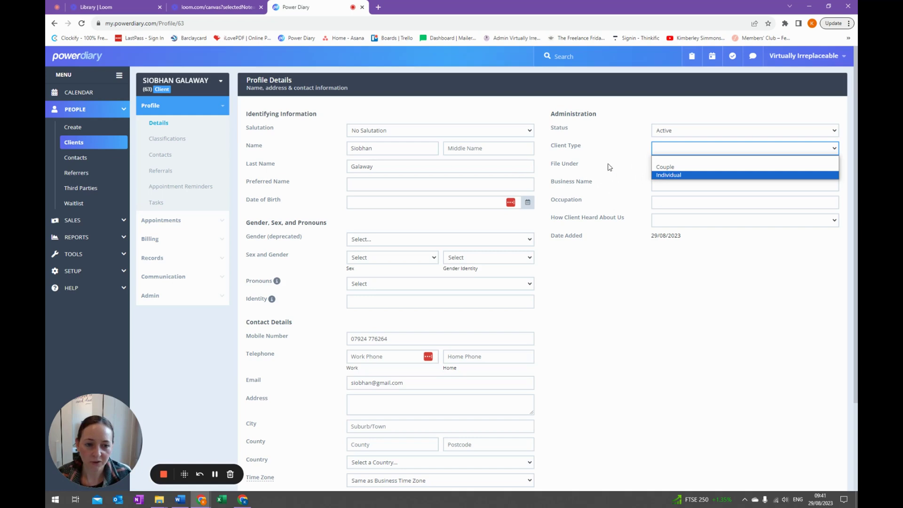
click(666, 175)
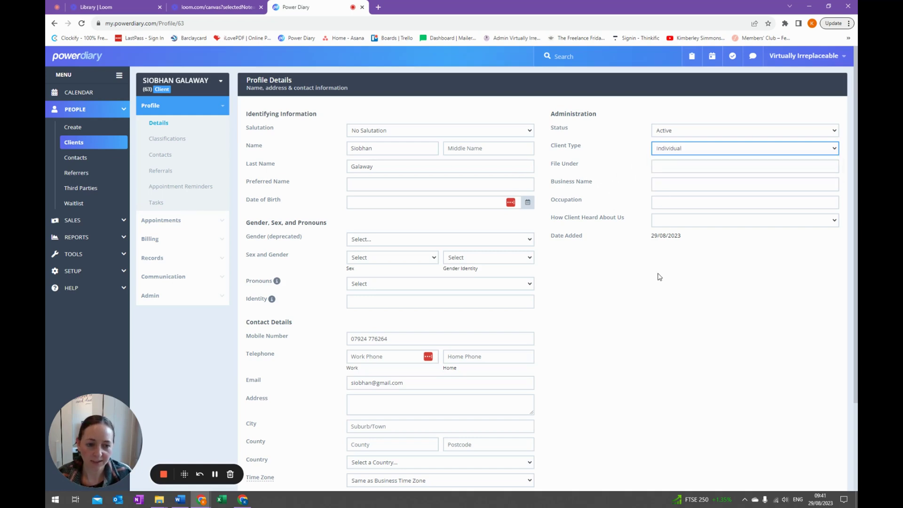
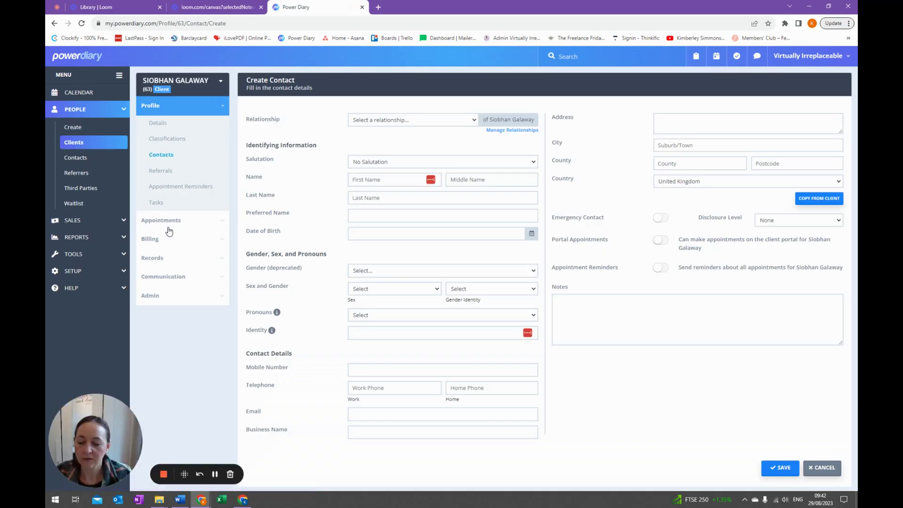
Step: Save a new contact for the client with relationship Father, the contact's name and email, and Emergency Contact enabled
click(408, 120)
click(356, 144)
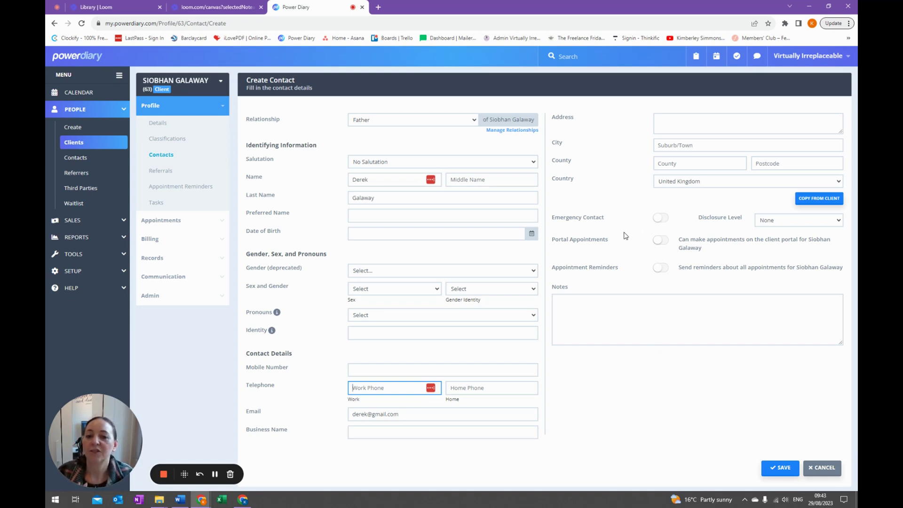
click(661, 218)
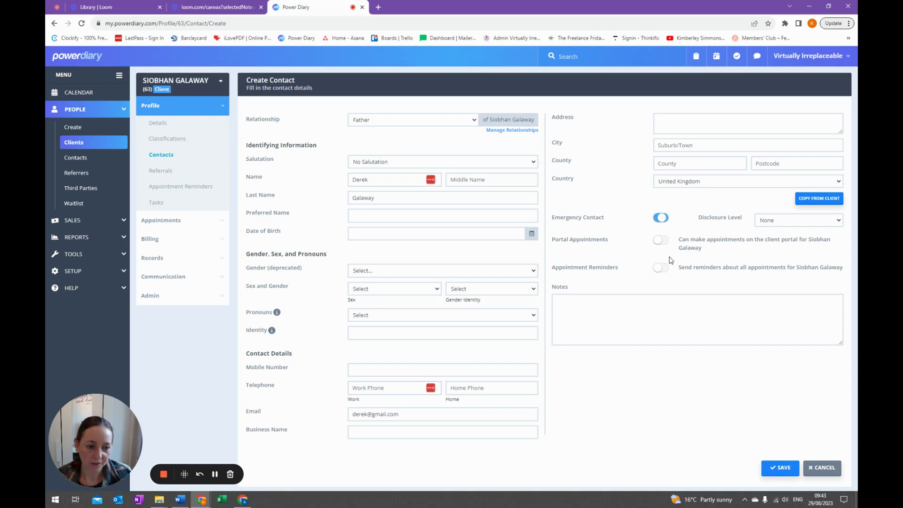
click(776, 468)
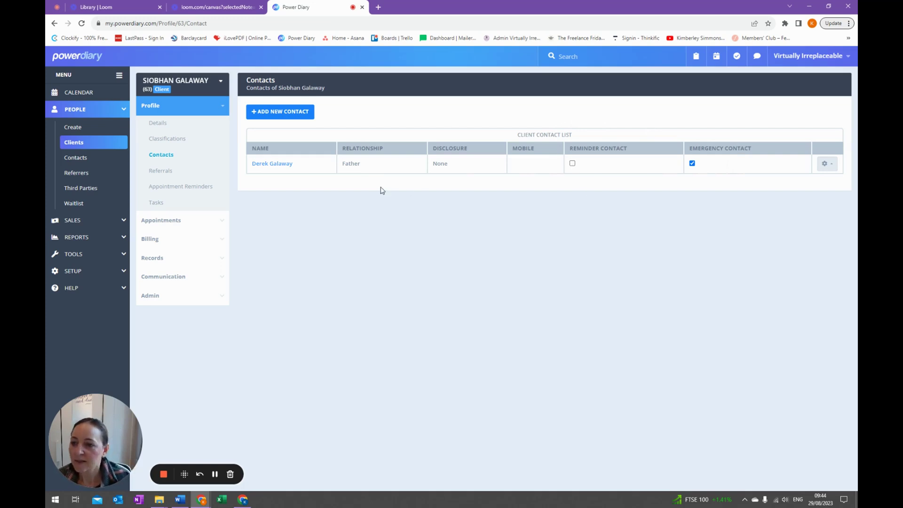
Step: Try the Appointment Reminder (SMS) template for the client's Reminder 1, and switch it back to Appointment Reminder (email)
click(171, 187)
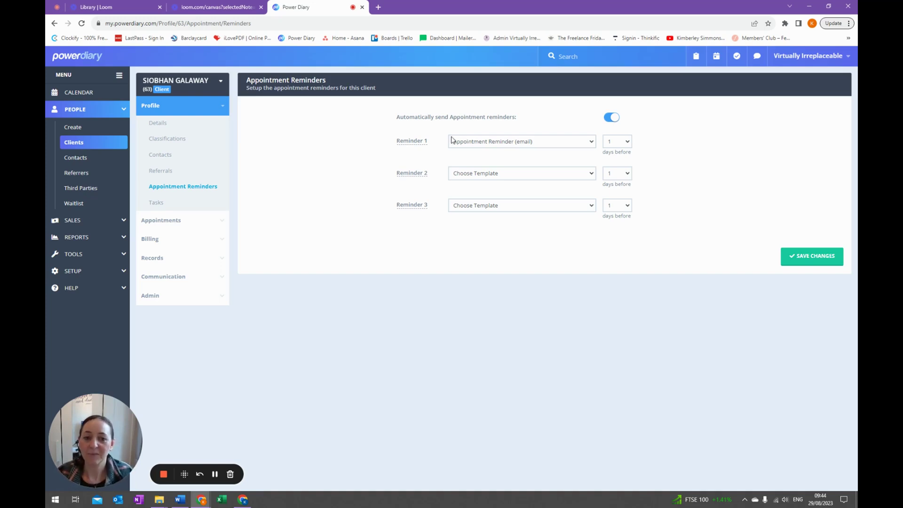
click(463, 142)
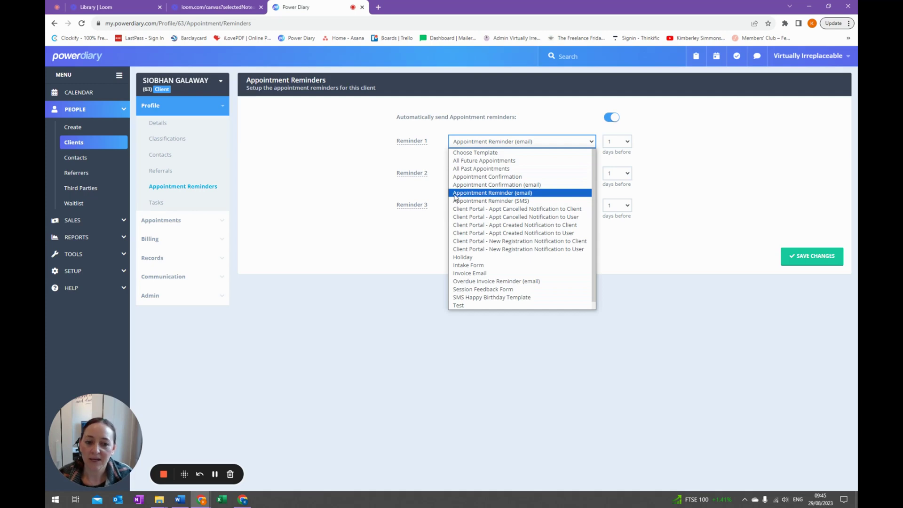
click(508, 201)
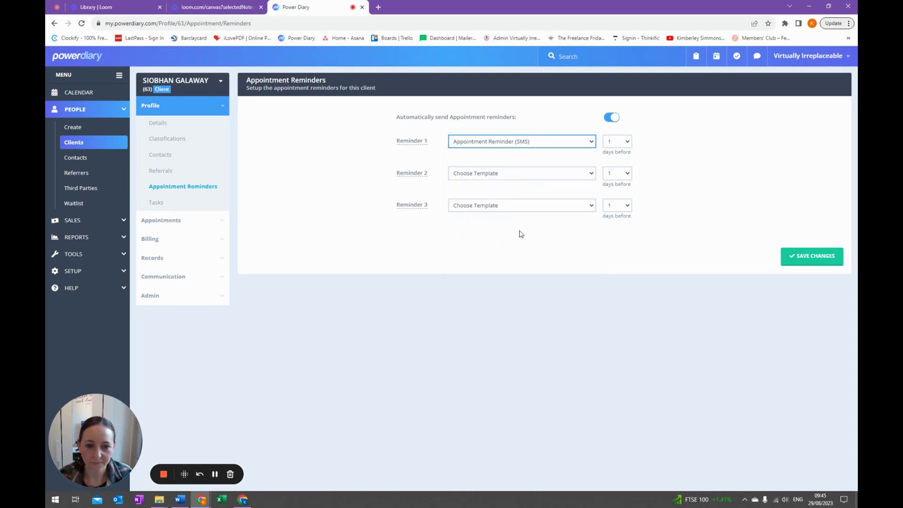
click(489, 148)
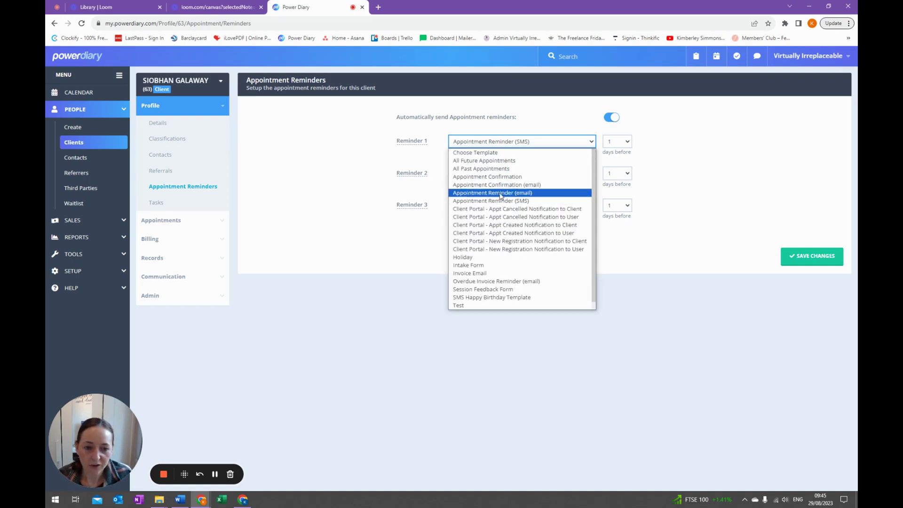
click(500, 193)
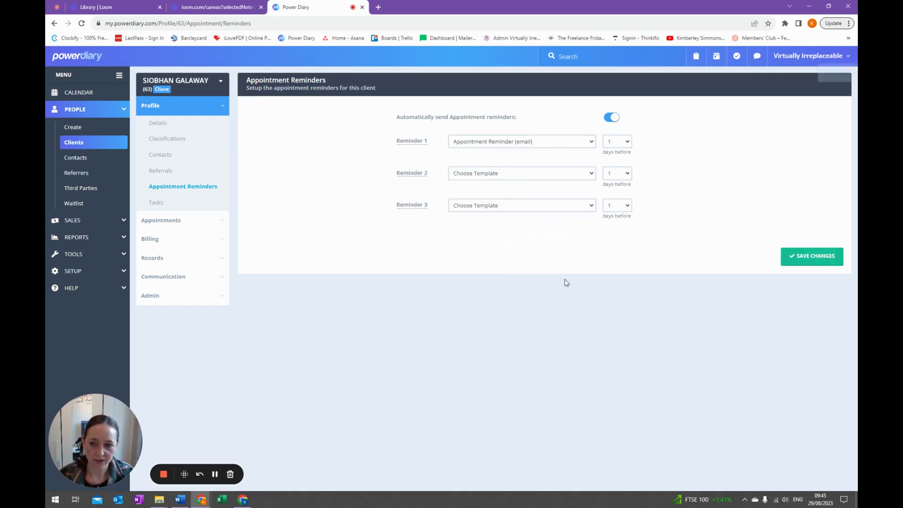
Step: In the client's Billing Setup, bill to the father contact and set the preferred service to Individual Online Psychotherapy Session 50 mins @ £100.00
click(163, 239)
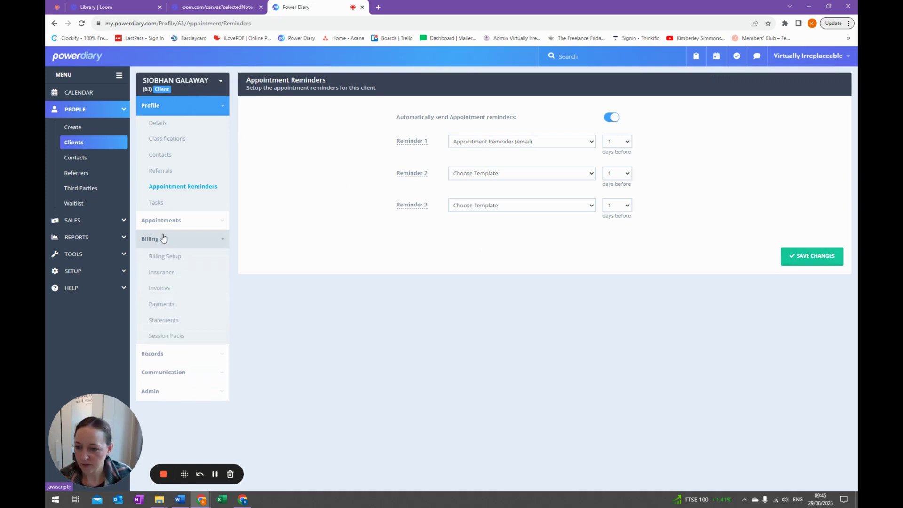
click(166, 256)
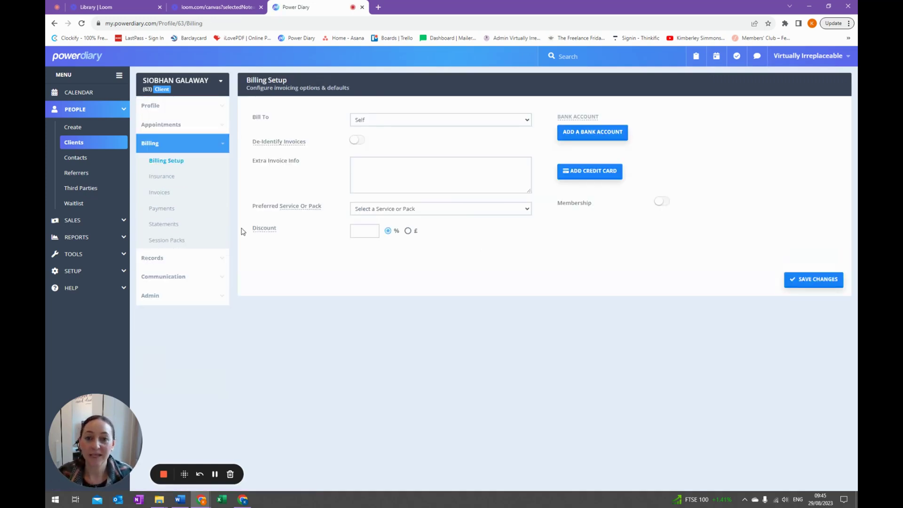
click(376, 122)
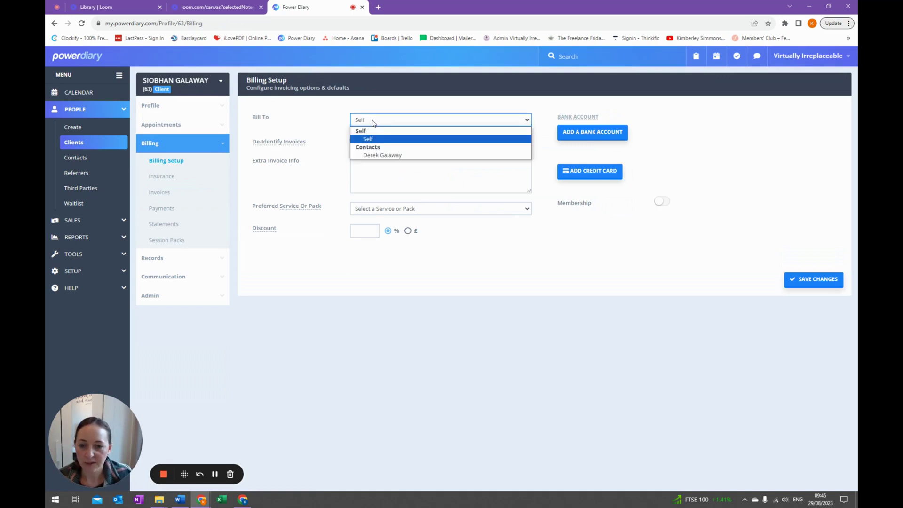
click(369, 157)
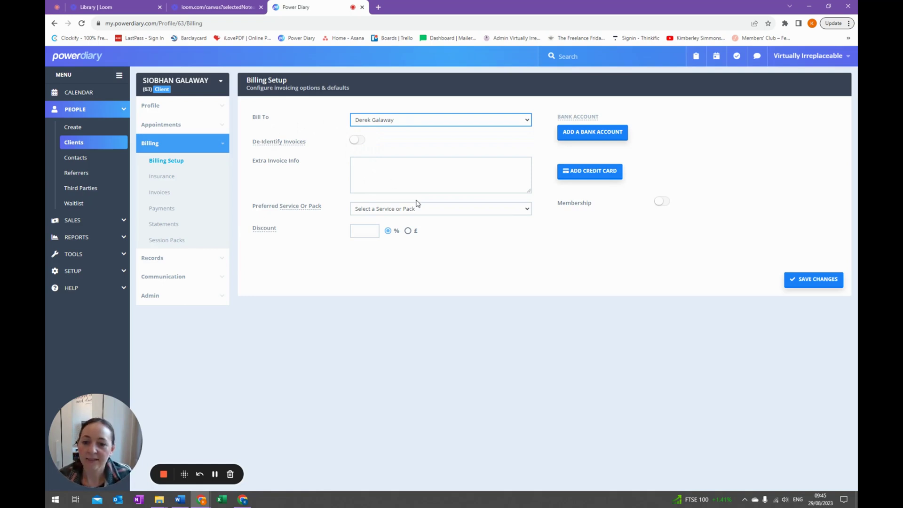
click(396, 212)
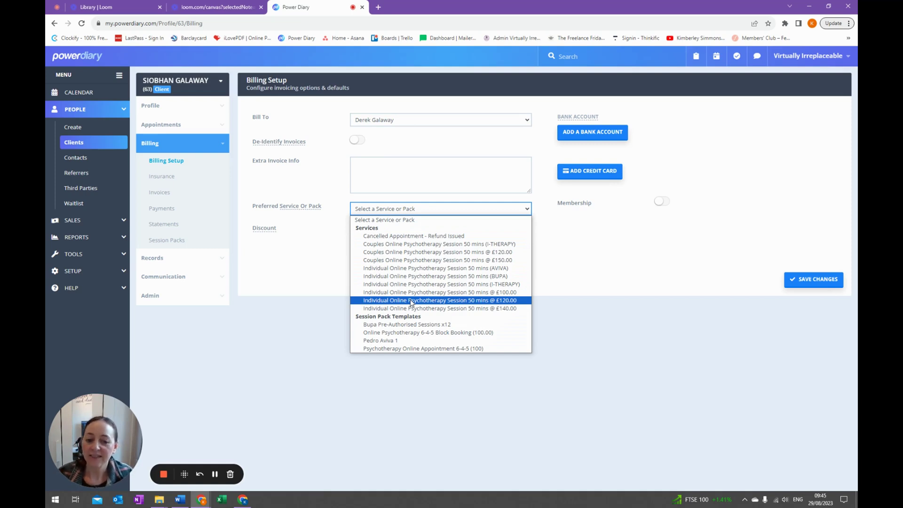
click(495, 293)
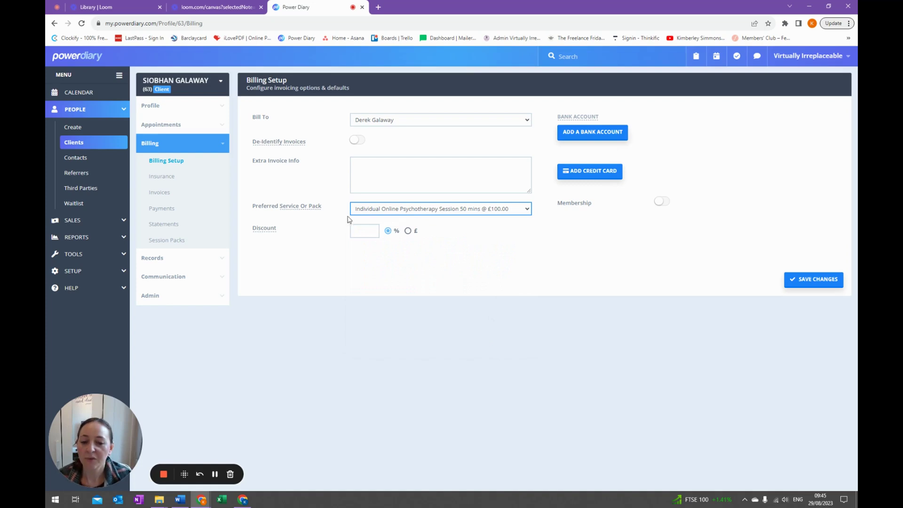
Step: Set the client's discount to a fixed amount of £10 and save the billing setup
click(408, 230)
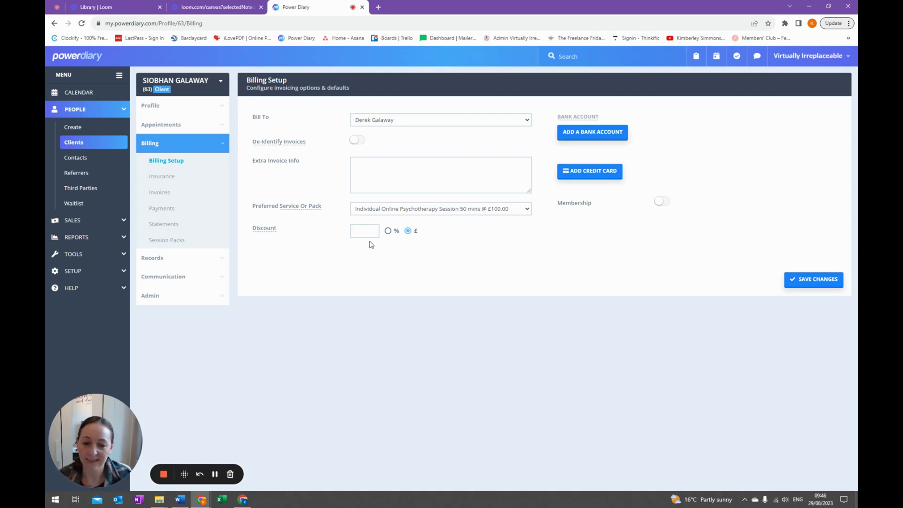
click(451, 209)
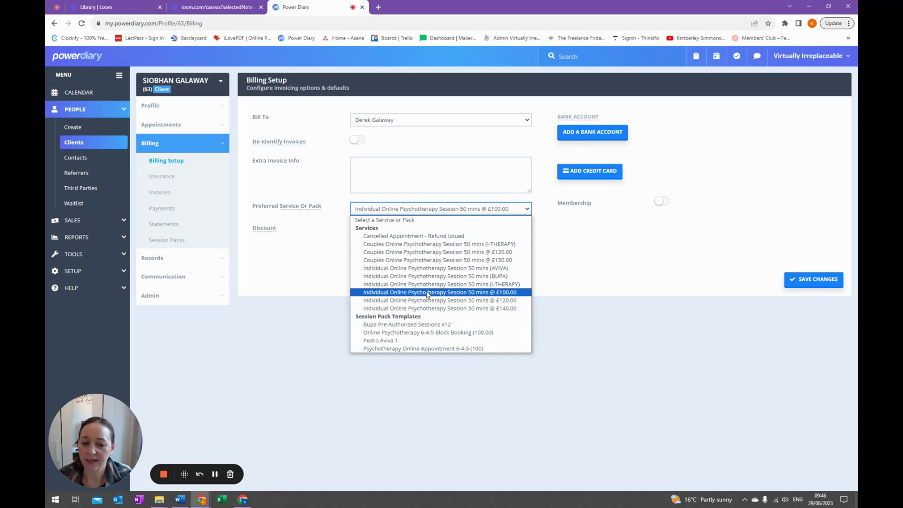
click(497, 294)
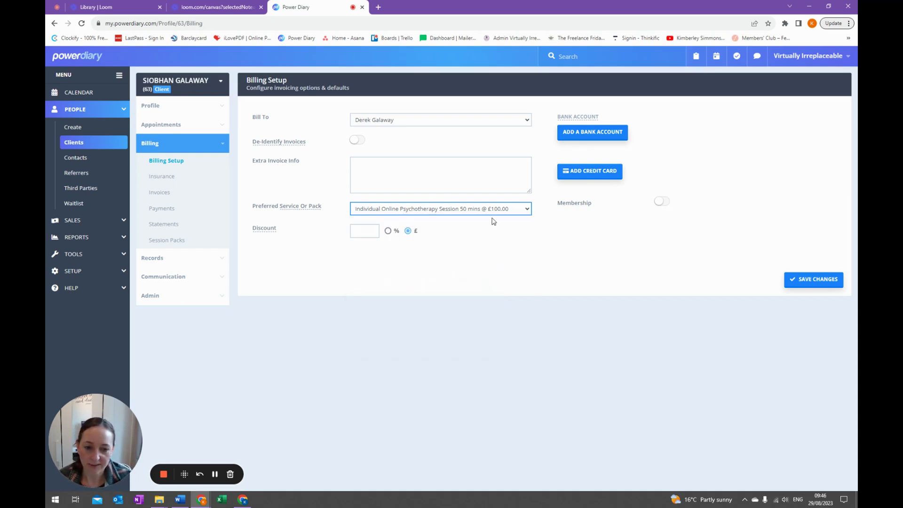
click(366, 231)
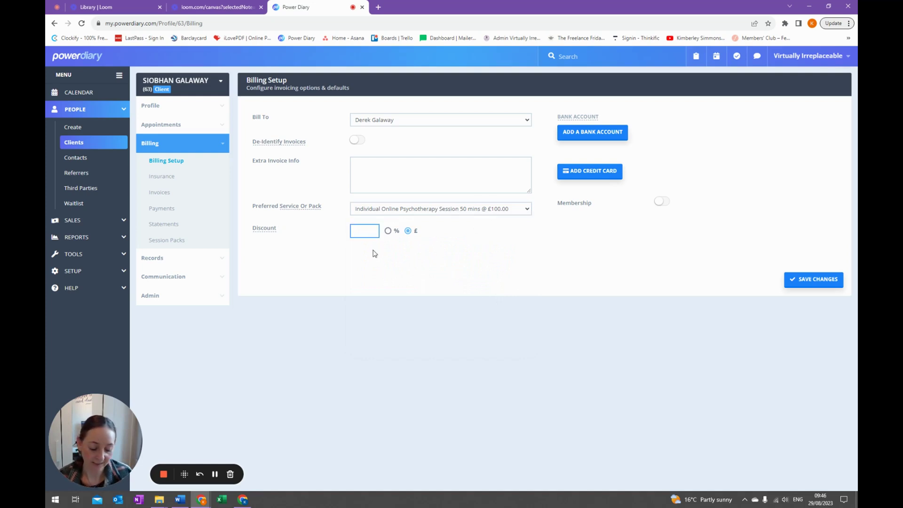
text(5)
click(467, 262)
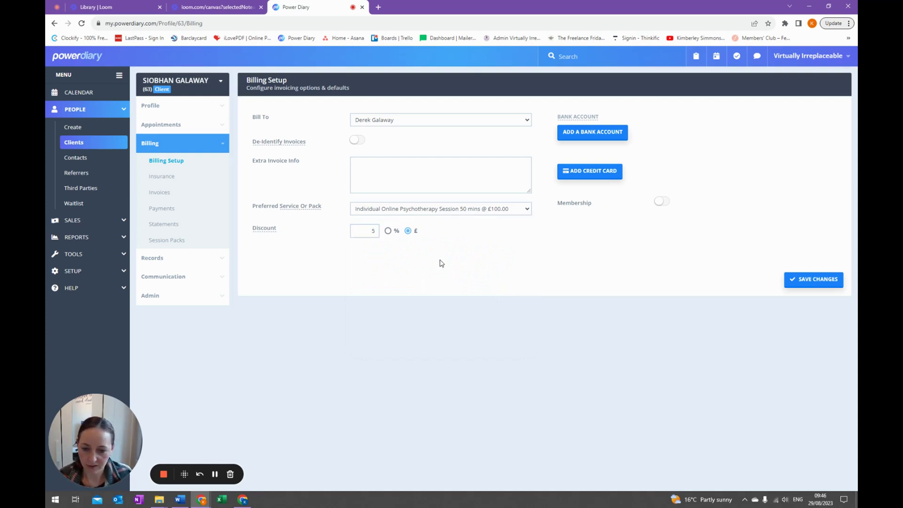
click(372, 231)
text(10)
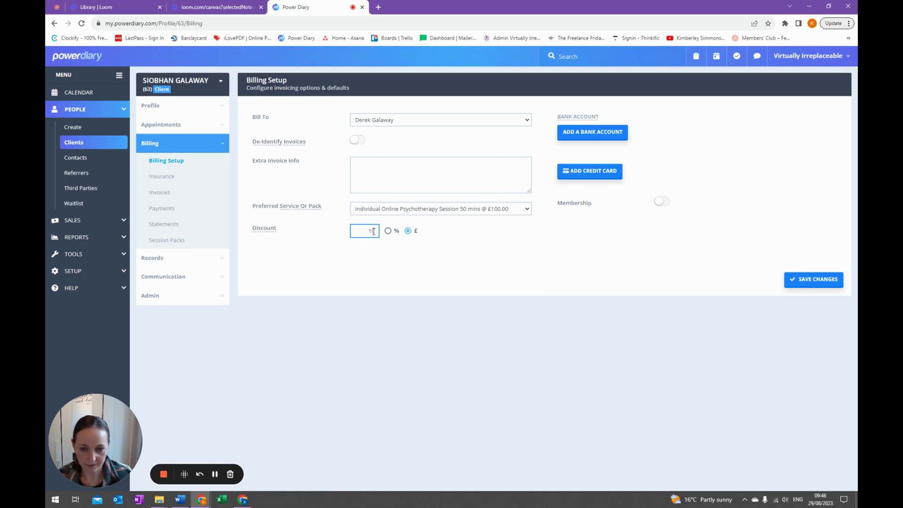
click(480, 297)
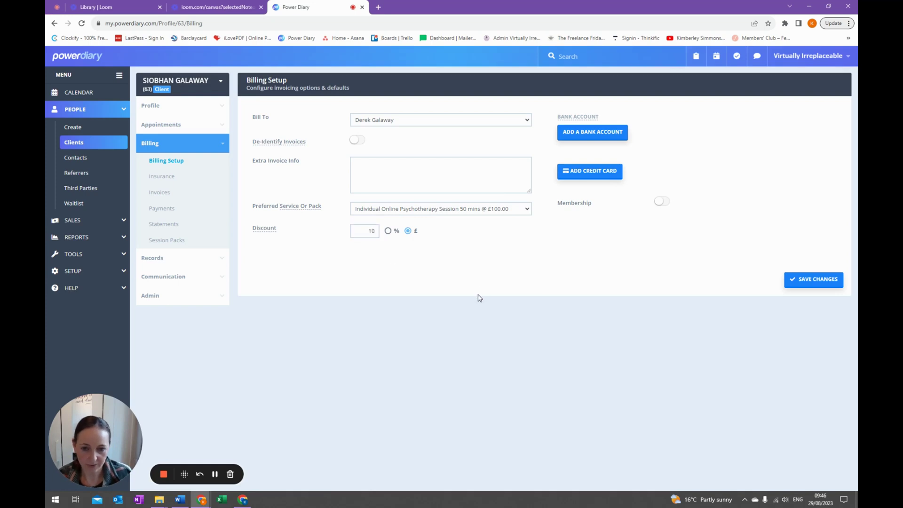
click(824, 285)
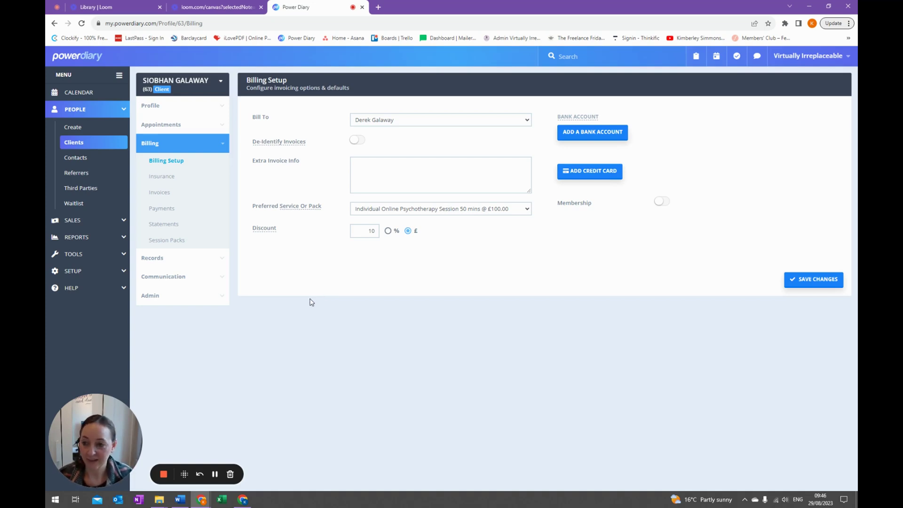
Step: Start a new appointment in the calendar on Tuesday 5 September at 08:00
click(90, 93)
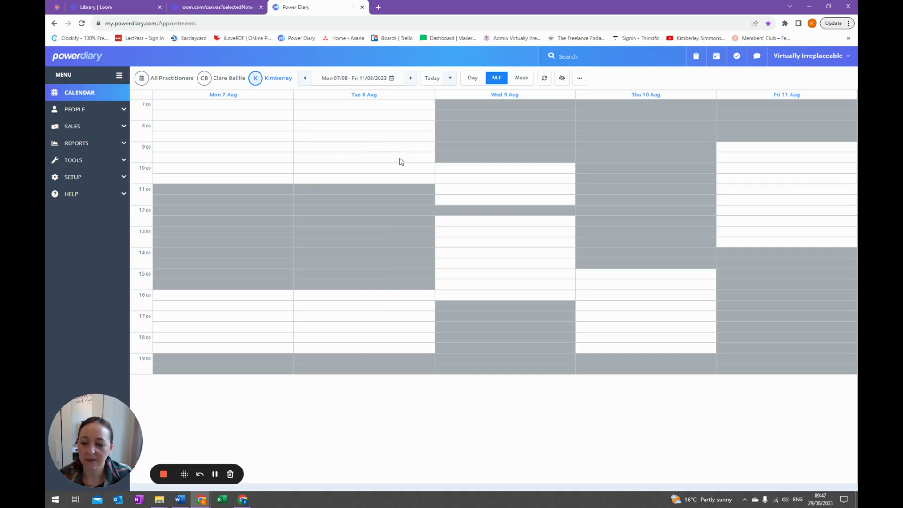
click(410, 78)
click(410, 78)
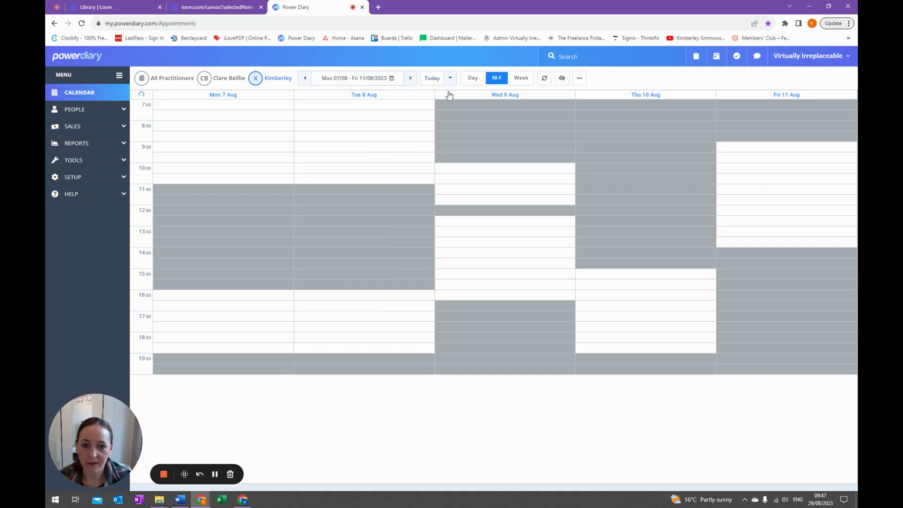
click(411, 79)
click(410, 78)
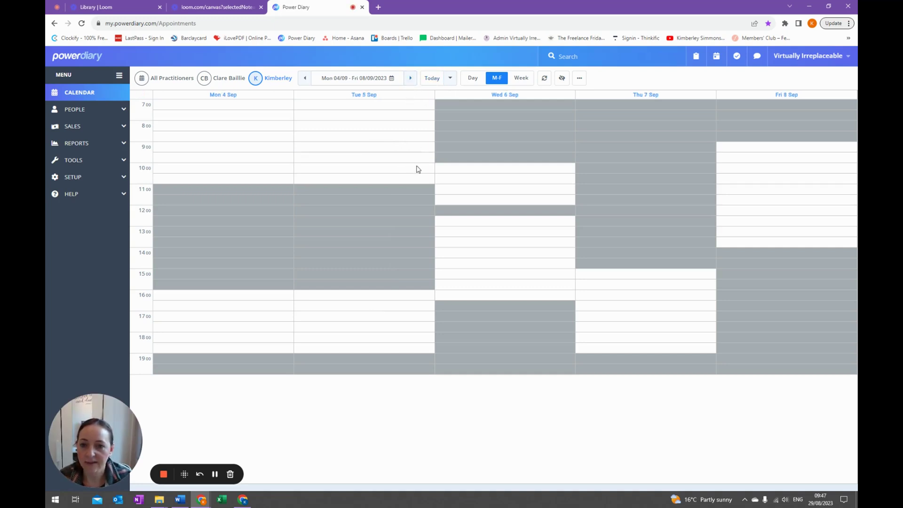
click(351, 128)
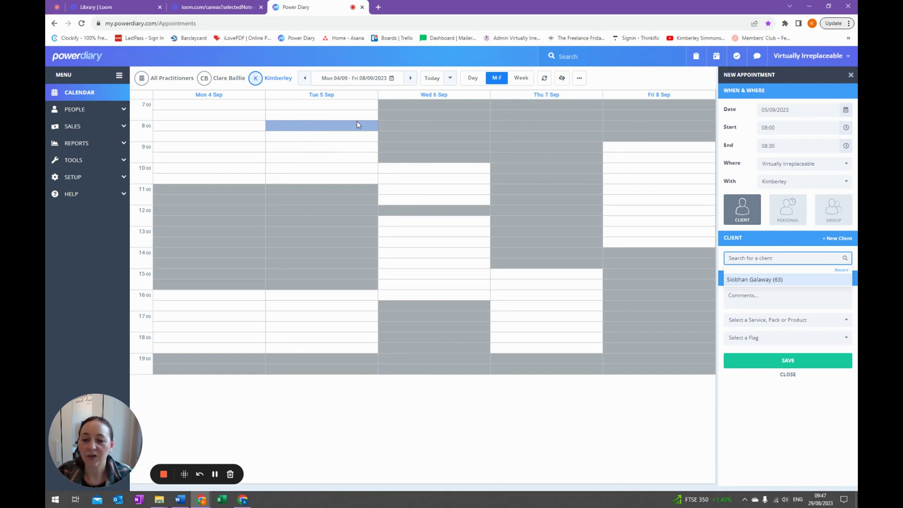
Step: Assign the recent client to the new appointment, flag it as Initial Appointment and save it
click(754, 281)
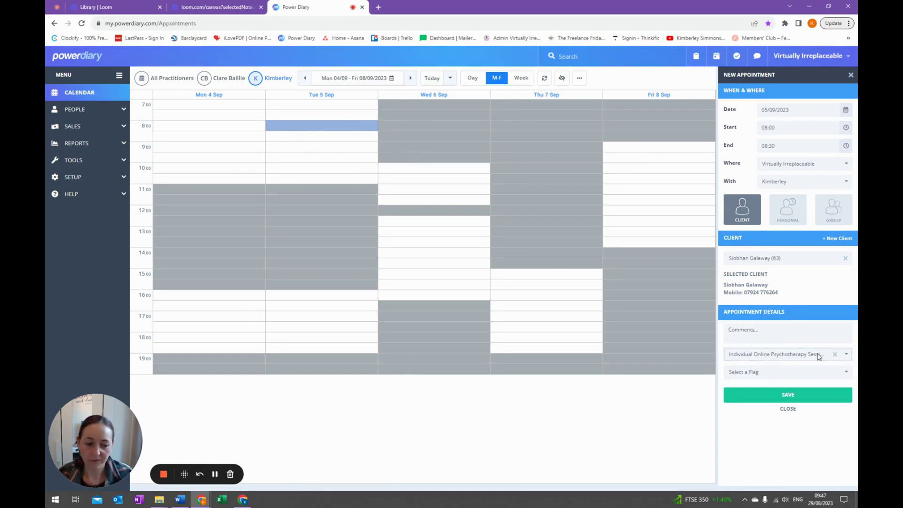
click(815, 372)
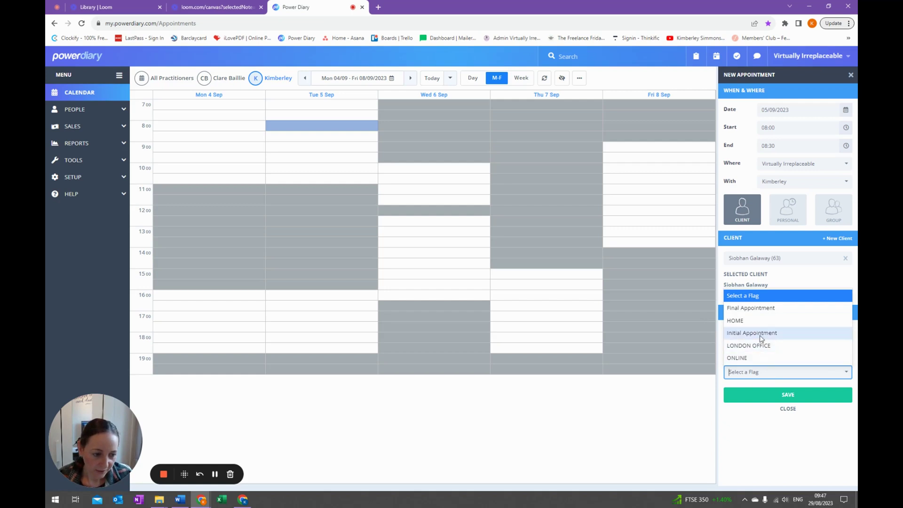
click(759, 333)
click(763, 395)
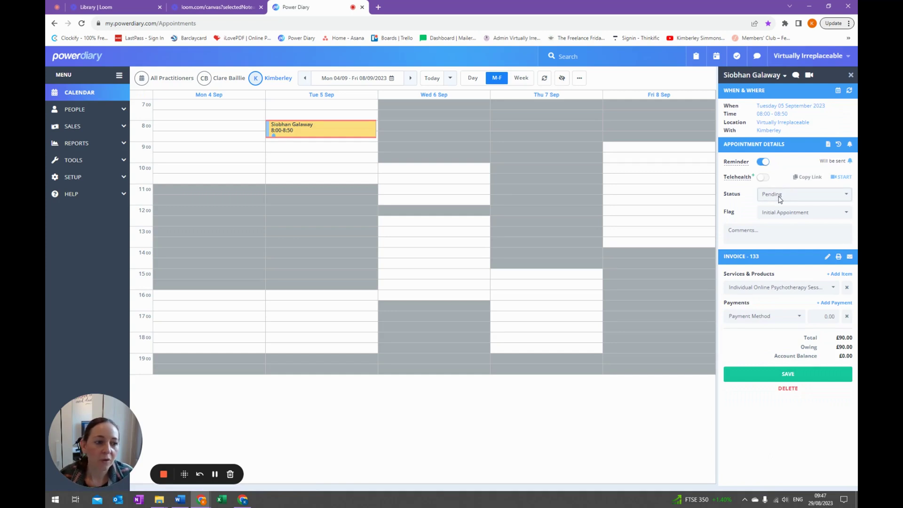
Step: Make the appointment recur weekly on Tuesdays, ending after 5 more occurrences
click(850, 94)
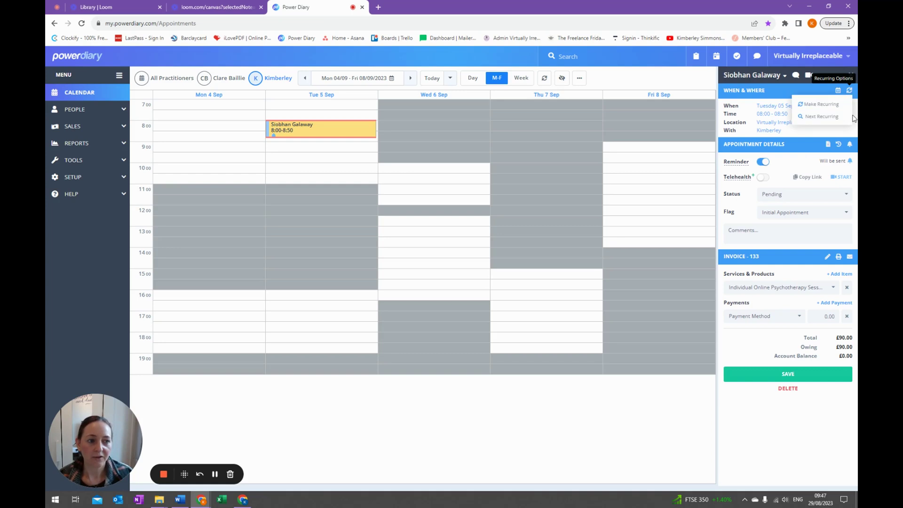
click(804, 108)
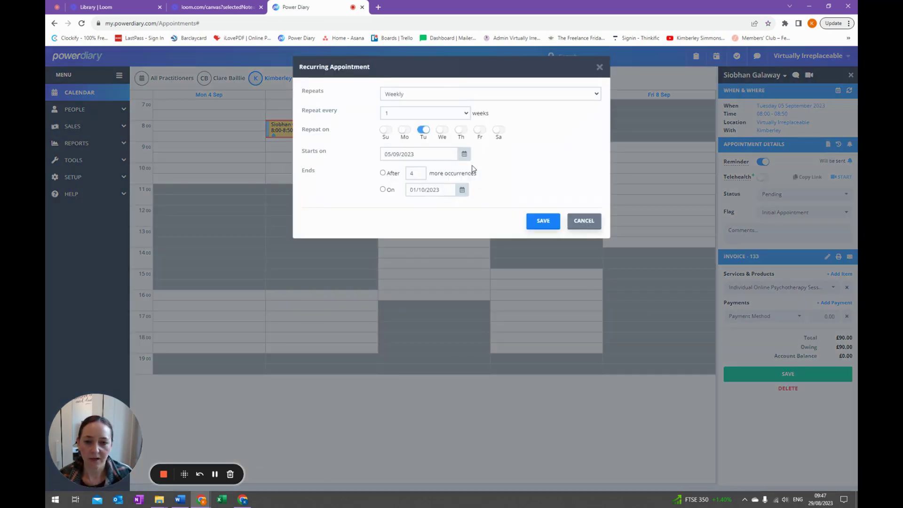
click(386, 117)
click(356, 112)
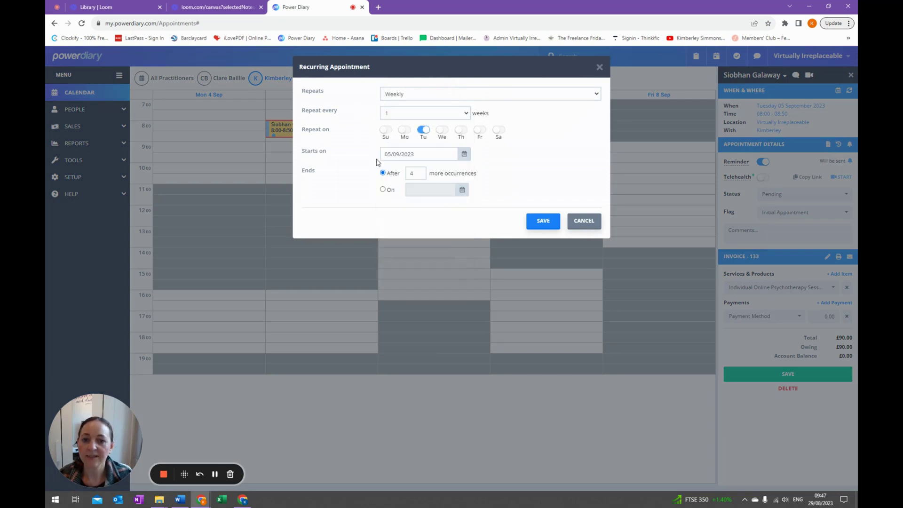
double_click(424, 176)
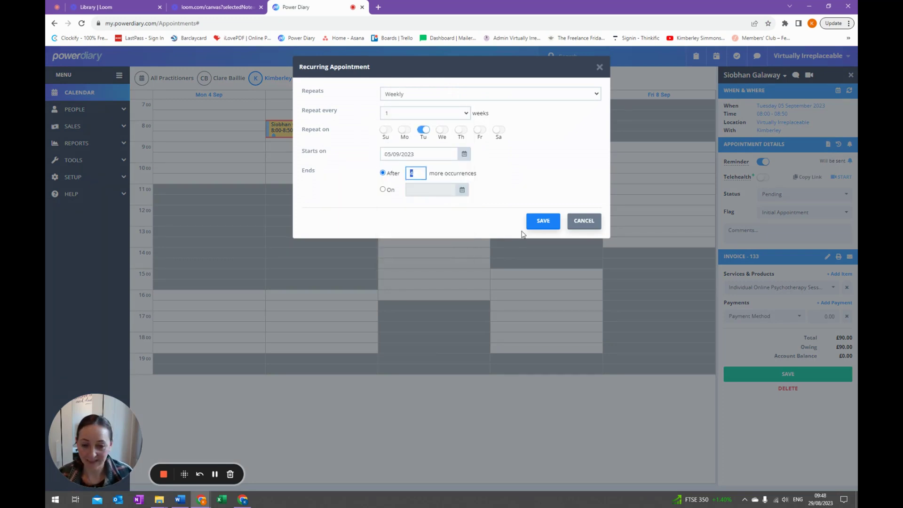
text(5)
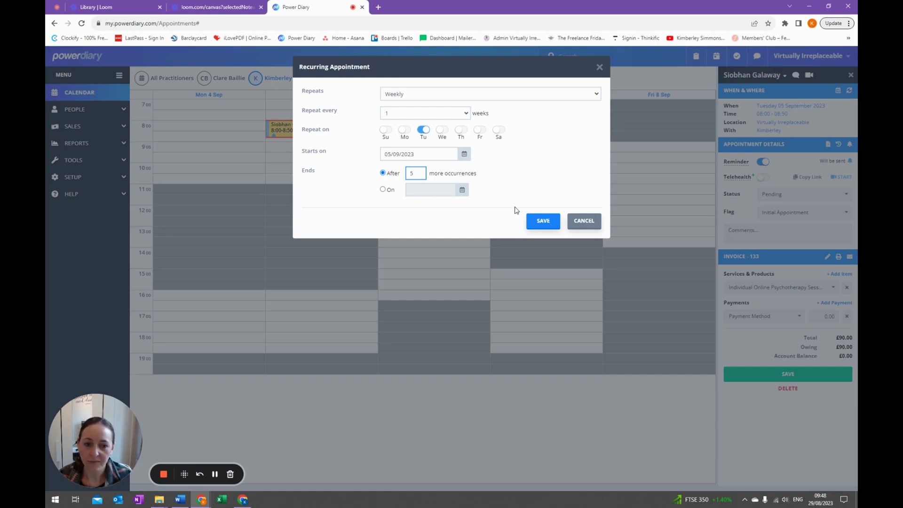
click(543, 221)
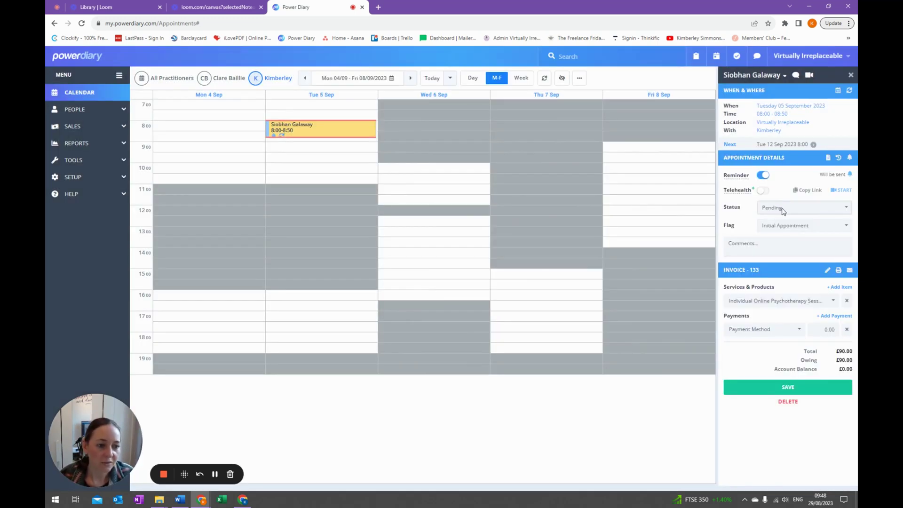
Step: Set the appointment's status to Confirmed, save it and close its details
click(782, 210)
click(783, 235)
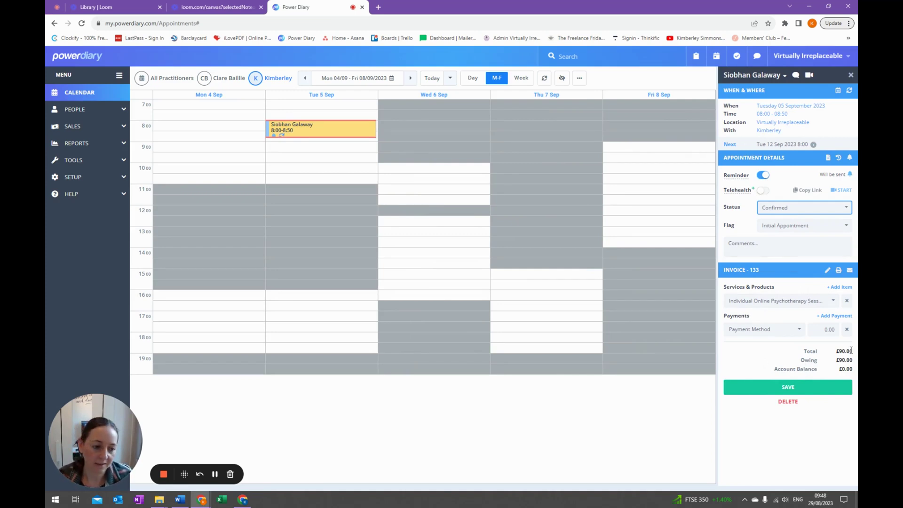
click(781, 389)
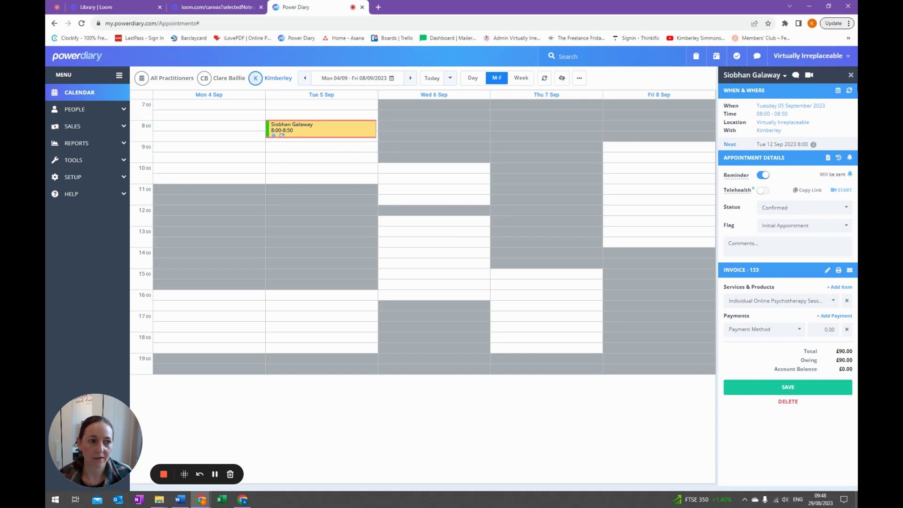
click(851, 74)
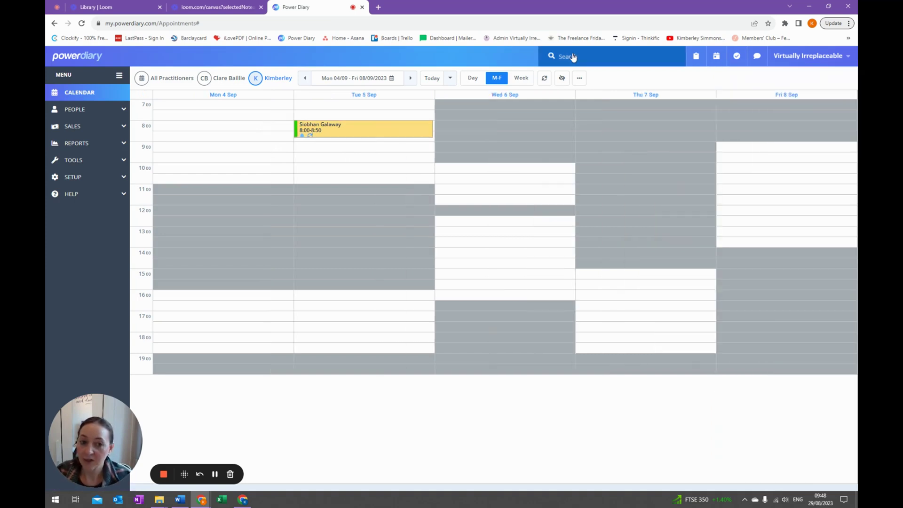
Step: Search for the client by first name, open the profile and start a new email to the client
click(573, 56)
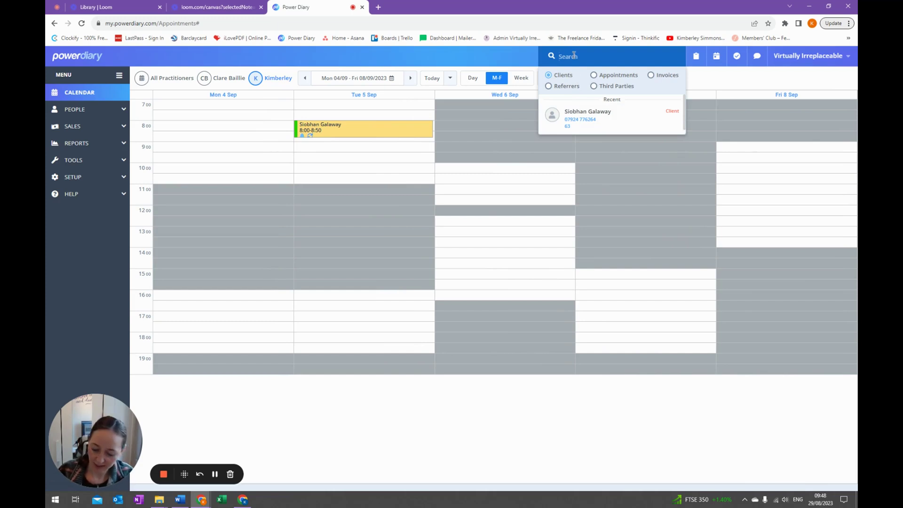
text(siob)
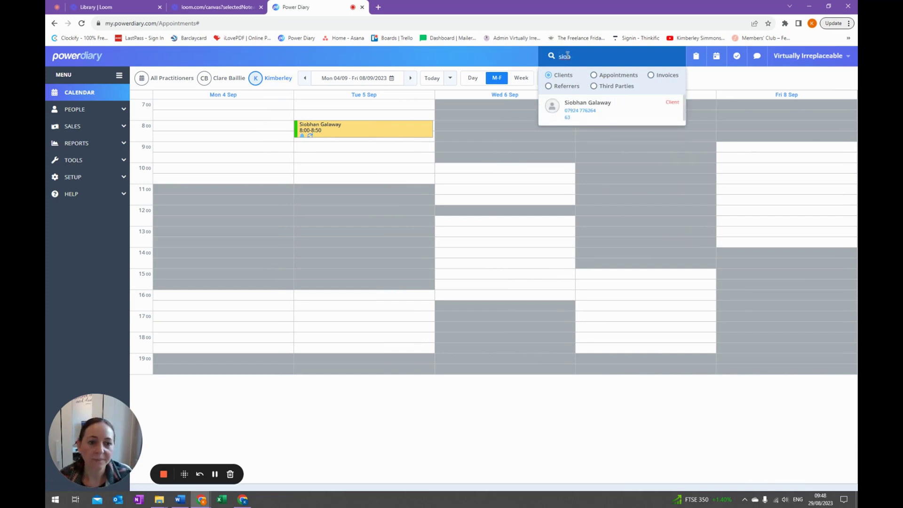
click(579, 113)
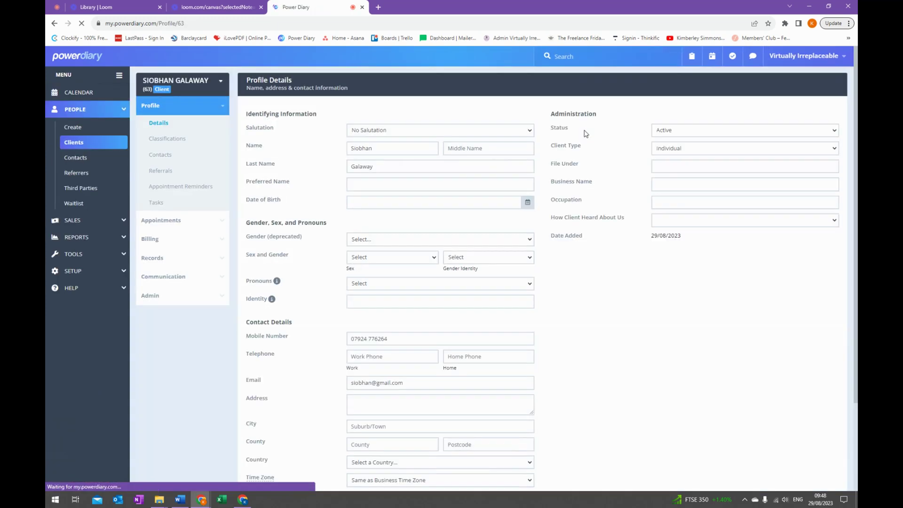
click(202, 277)
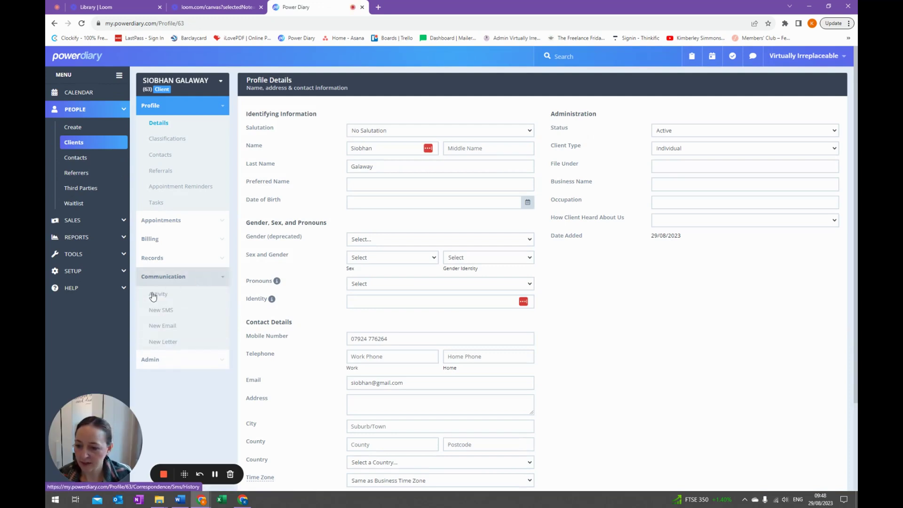
click(162, 326)
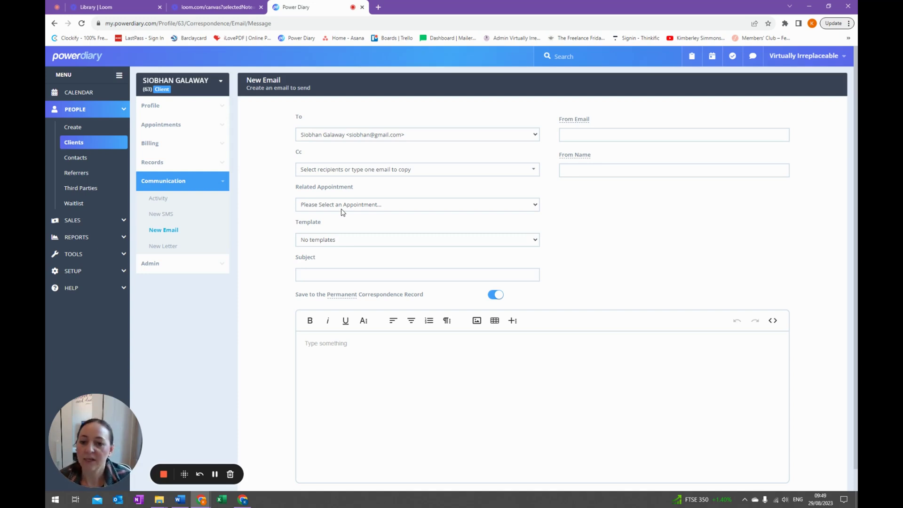
Step: Link the email to the confirmed 05/09/2023 08:00 appointment and apply the Welcome Email template
click(342, 207)
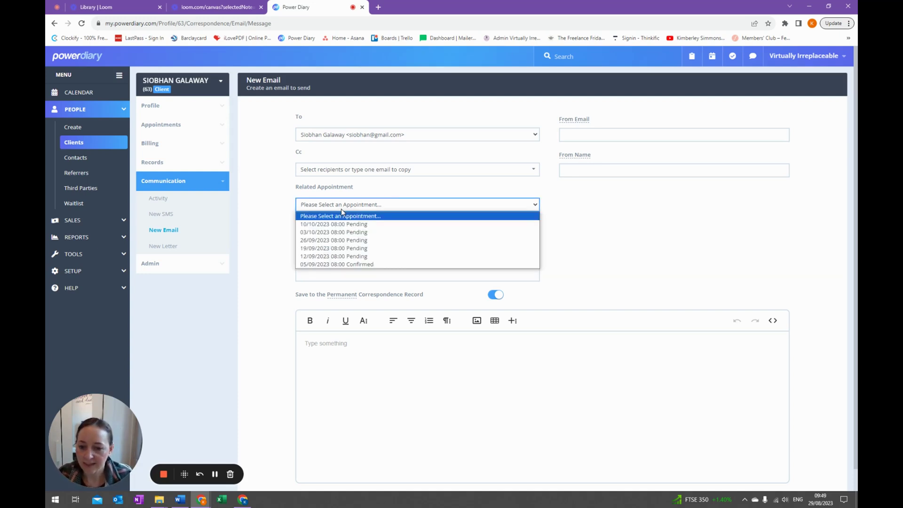
click(350, 264)
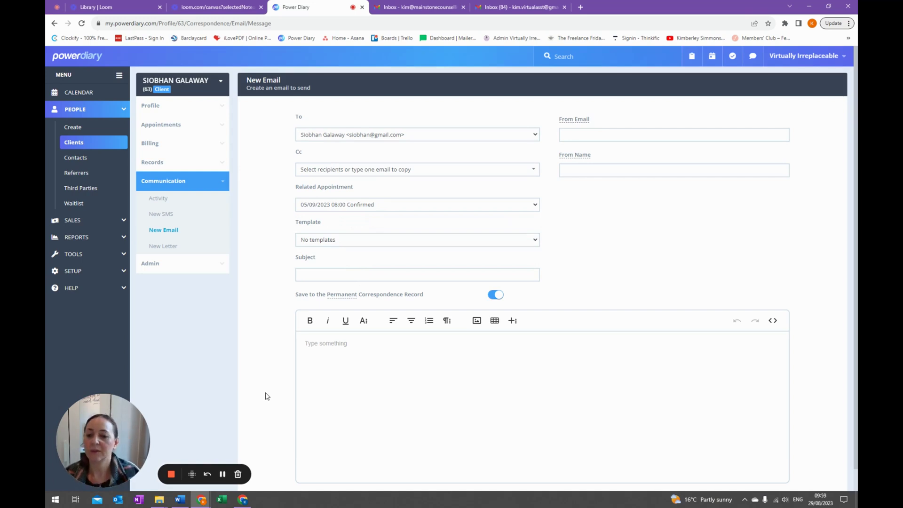
click(375, 240)
click(345, 406)
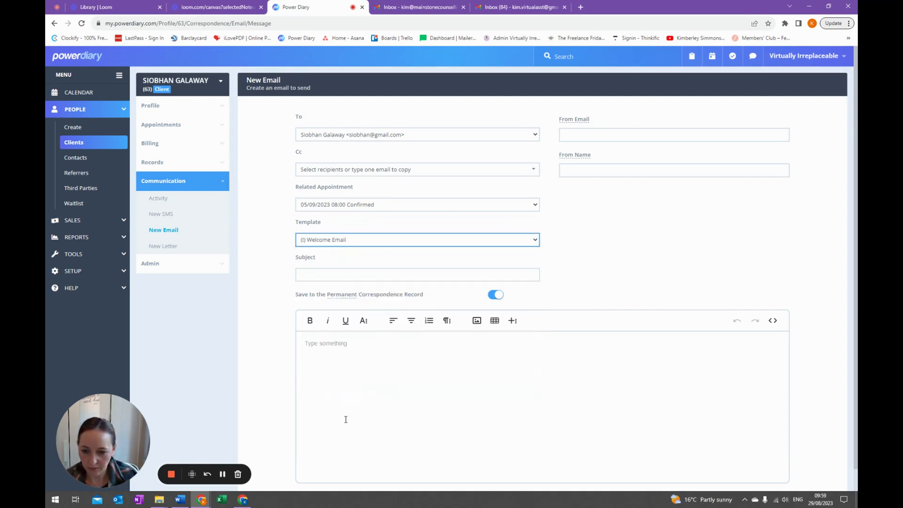
scroll(369, 408, down, 1)
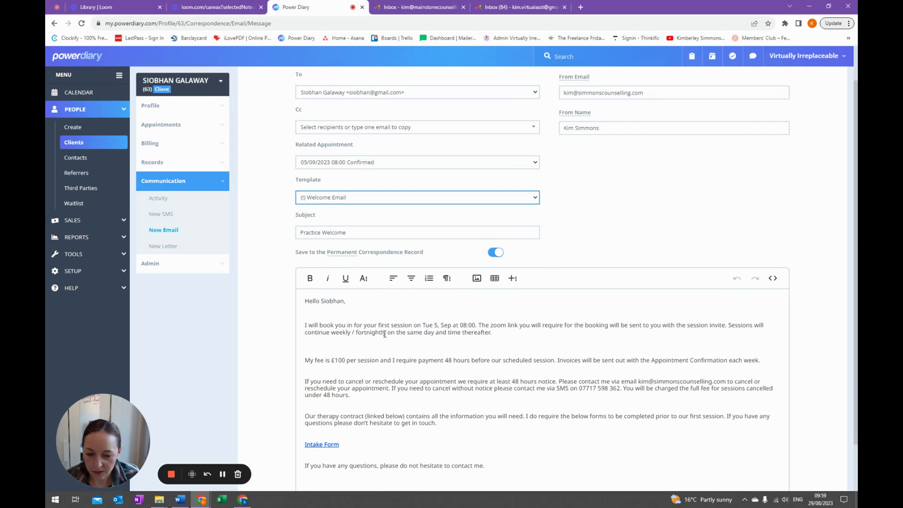
Step: Remove the "/ fortnightly" option from the email's first paragraph, leaving sessions described as weekly
drag(385, 332, 355, 332)
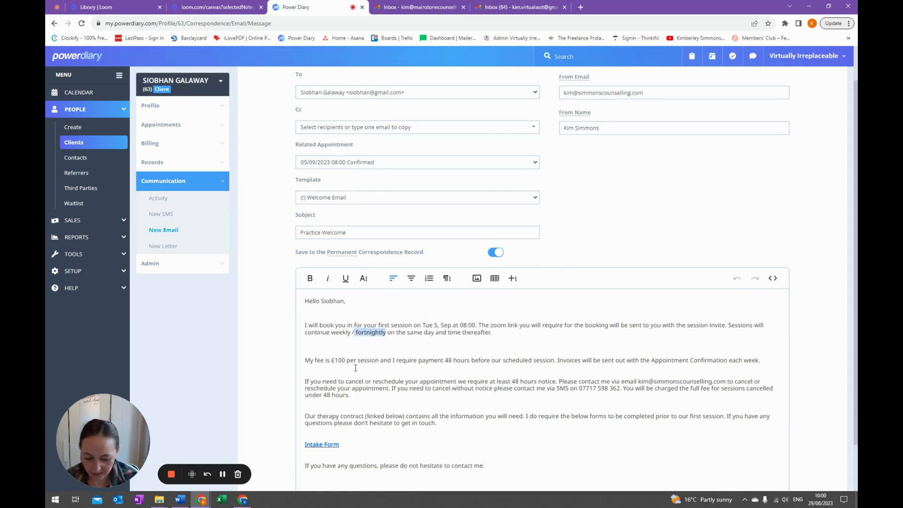
key(BackSpace)
key(BackSpace)
key(BackSpace)
key(BackSpace)
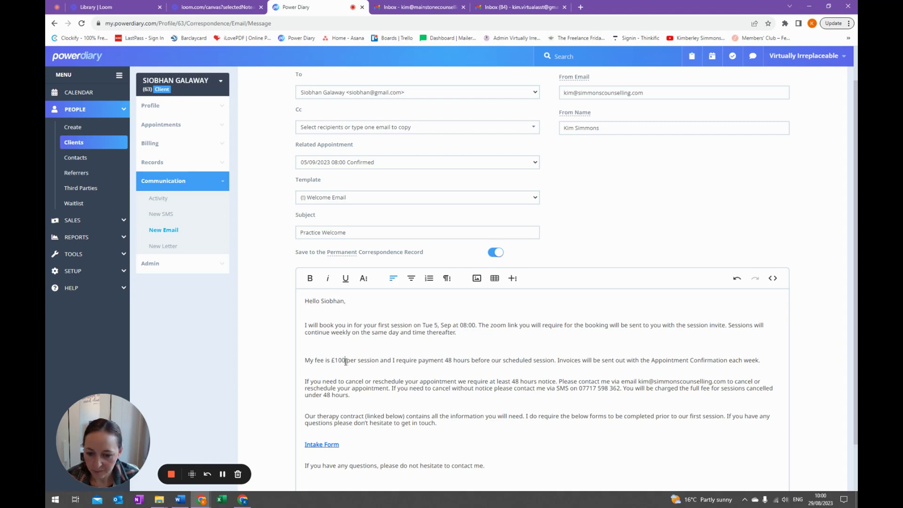
Step: Set the per-session fee in the email to £90, check the rest of the message and send it
click(346, 376)
key(BackSpace)
key(BackSpace)
key(BackSpace)
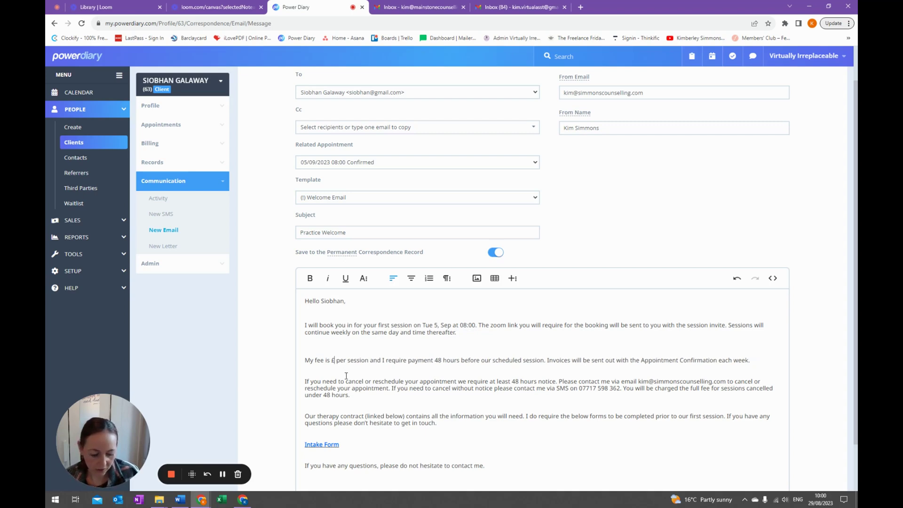
text(90)
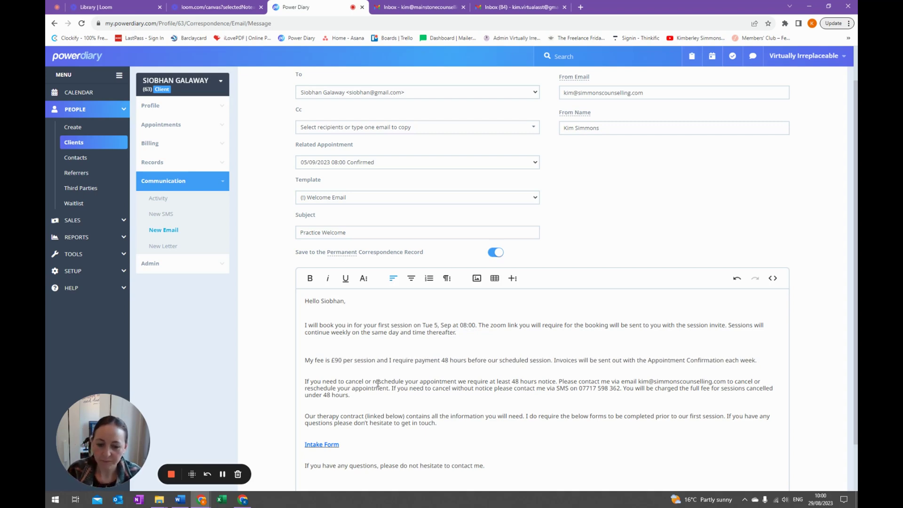
scroll(373, 391, down, 1)
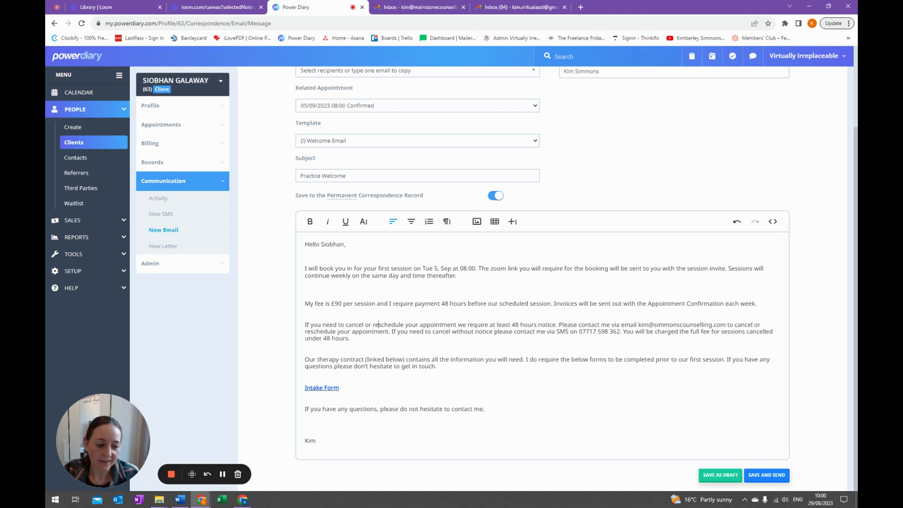
scroll(541, 330, up, 1)
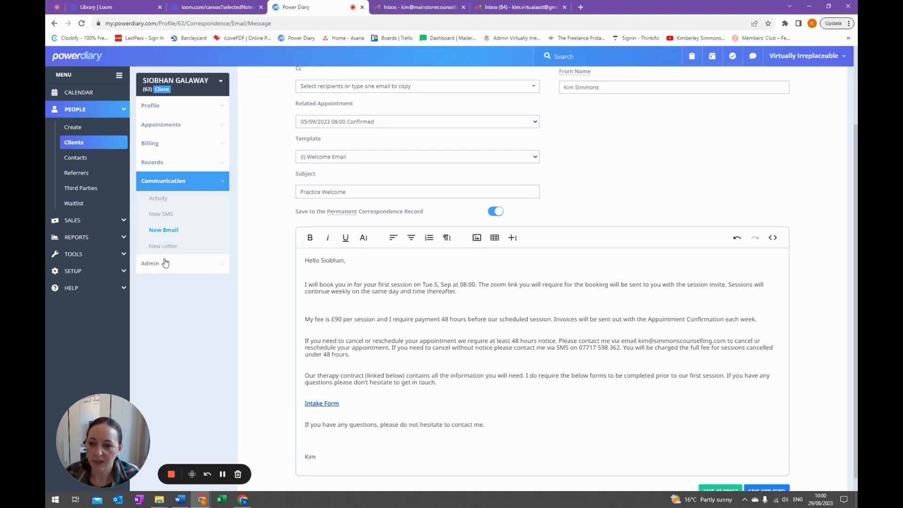
Step: View the client's communication activity and billing setup
click(160, 199)
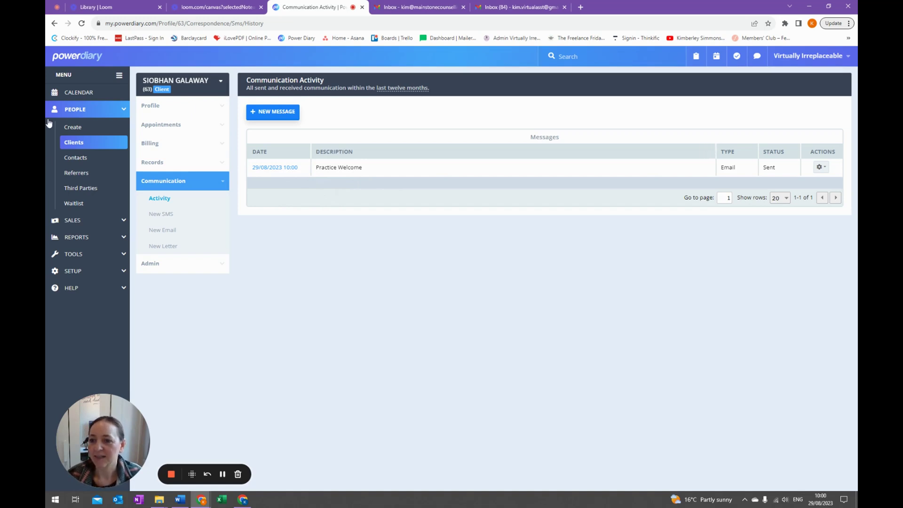
click(188, 143)
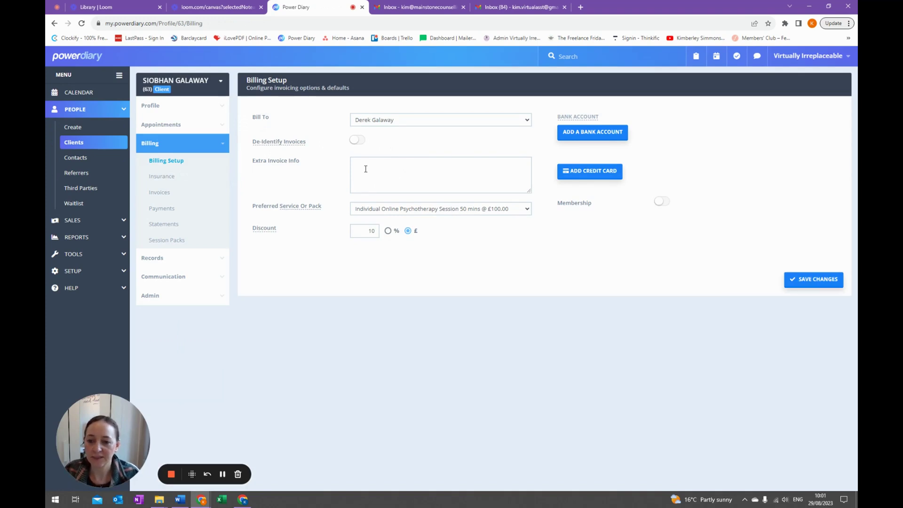
click(365, 169)
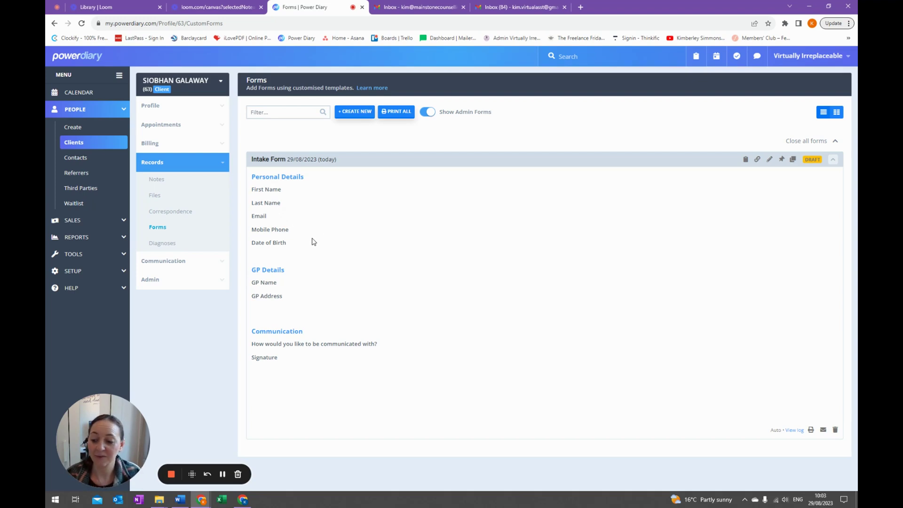
Step: Collapse the client's draft Intake Form and open it in edit mode
click(834, 159)
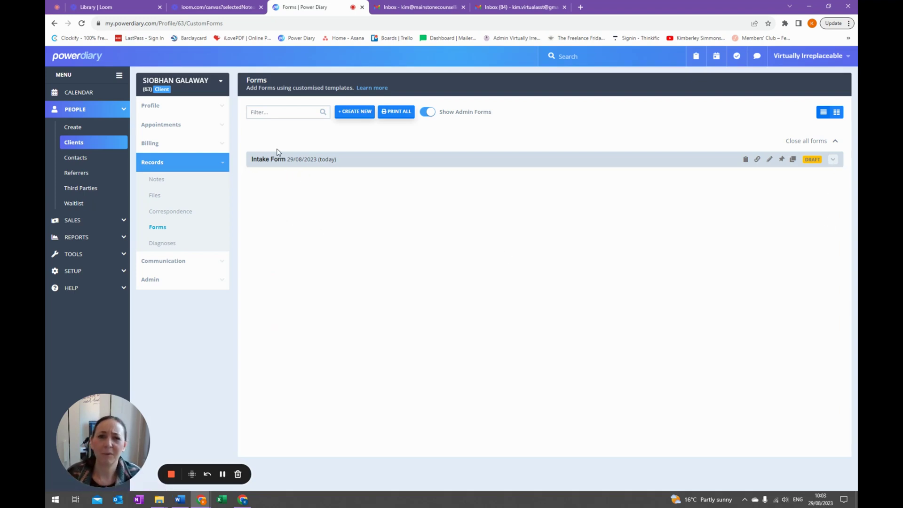
click(311, 157)
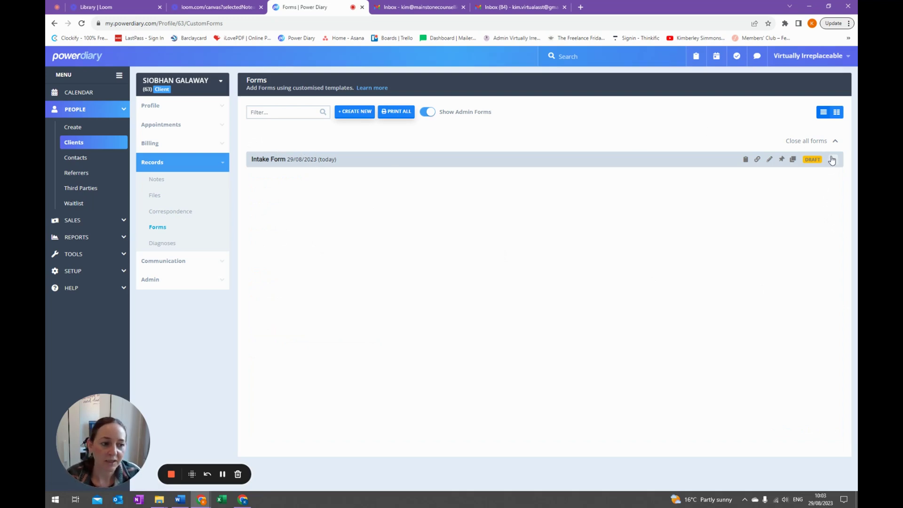
click(270, 159)
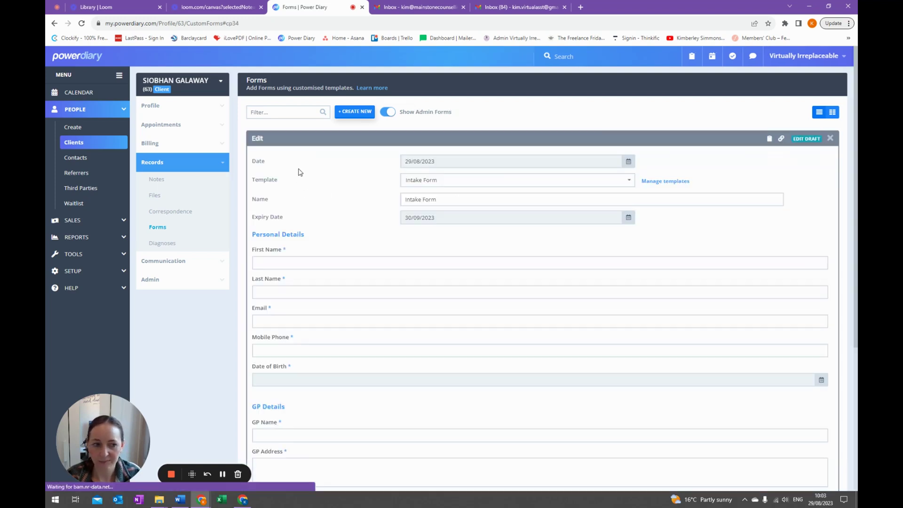
Step: Create a new client note for the 05/09/2023 8:00 appointment using the Simple Template
click(157, 179)
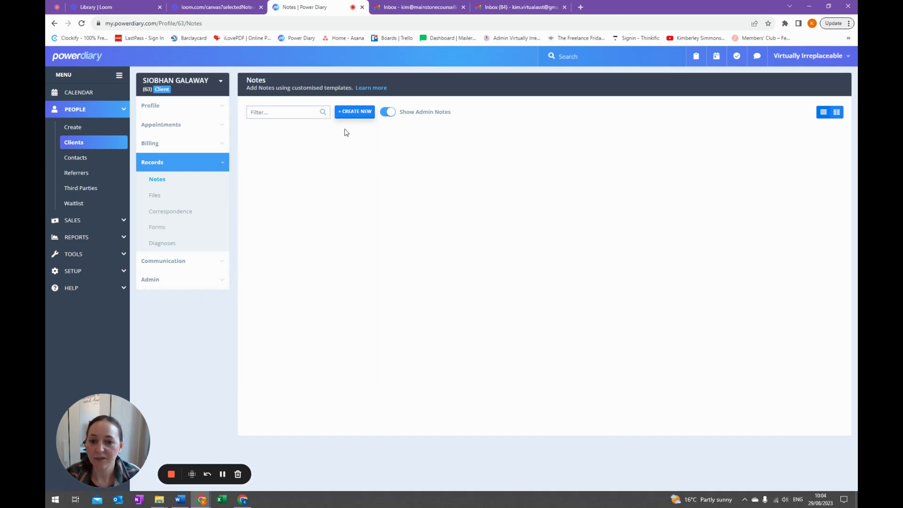
click(358, 112)
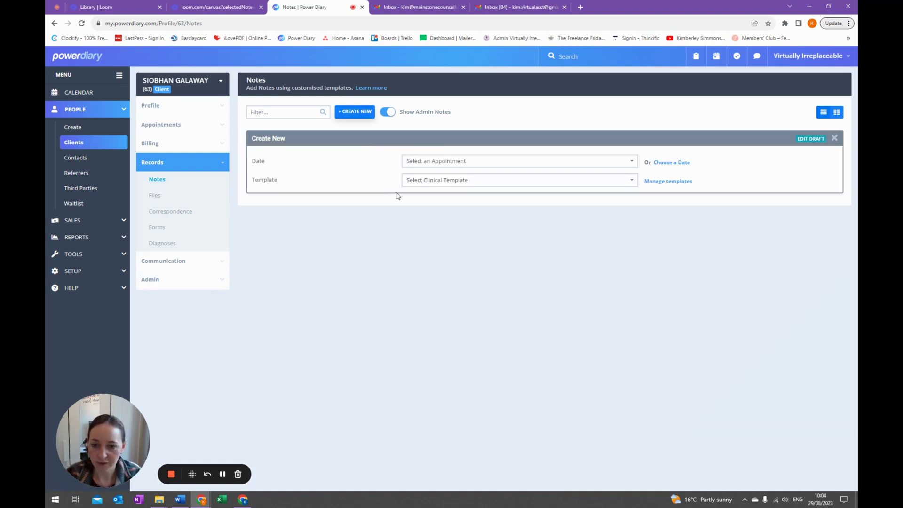
click(438, 163)
click(464, 239)
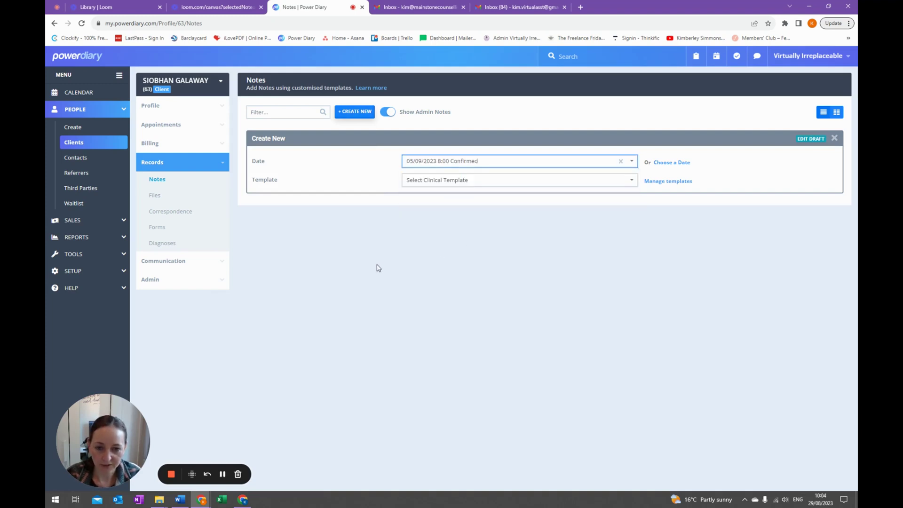
click(430, 181)
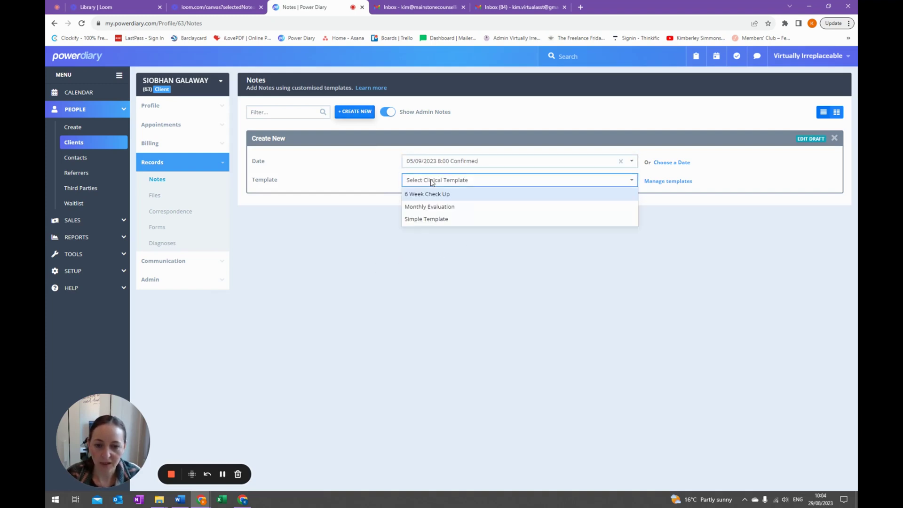
click(424, 221)
click(253, 260)
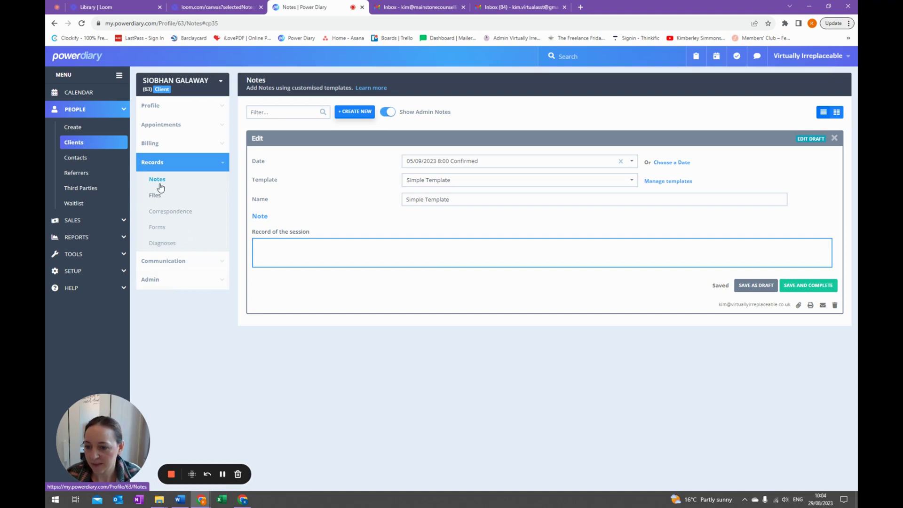
Step: Expand the client's admin and communication sections and open the communication activity
click(173, 281)
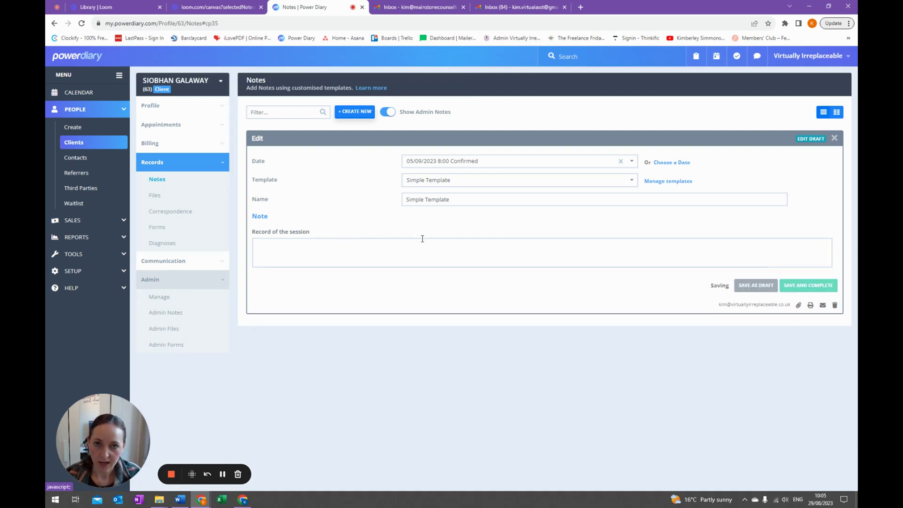
click(198, 260)
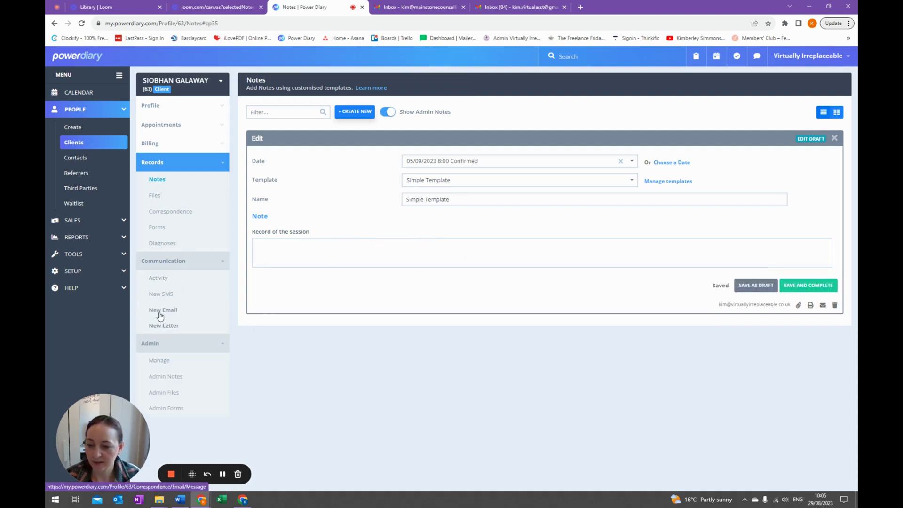
click(160, 279)
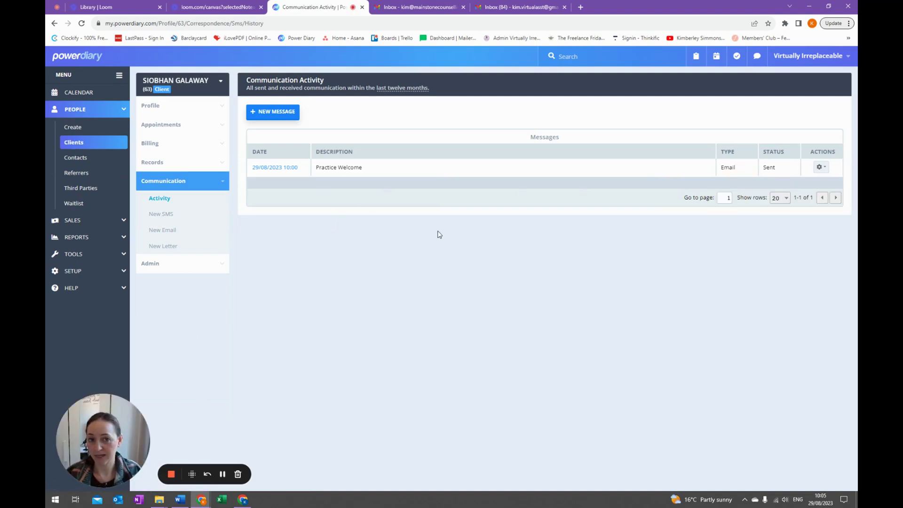
Step: Open the client's admin management settings and look through the primary practitioner choices
click(220, 264)
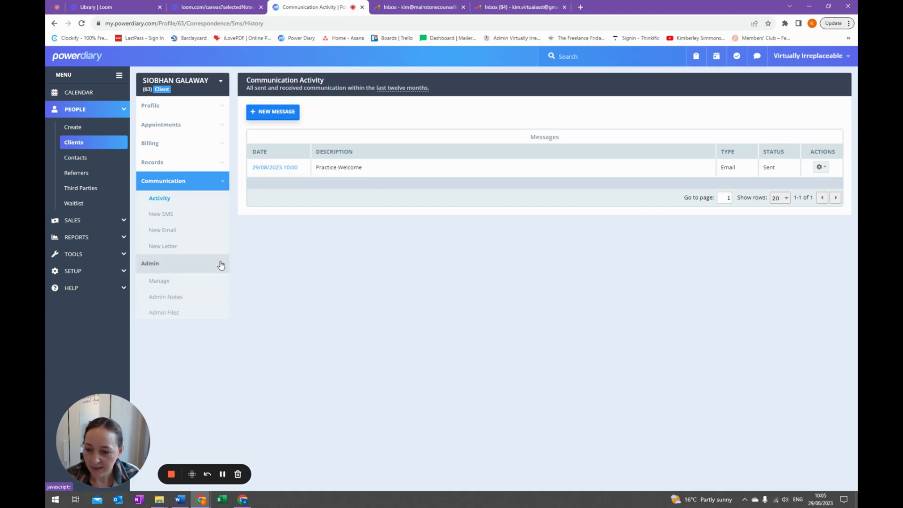
click(151, 284)
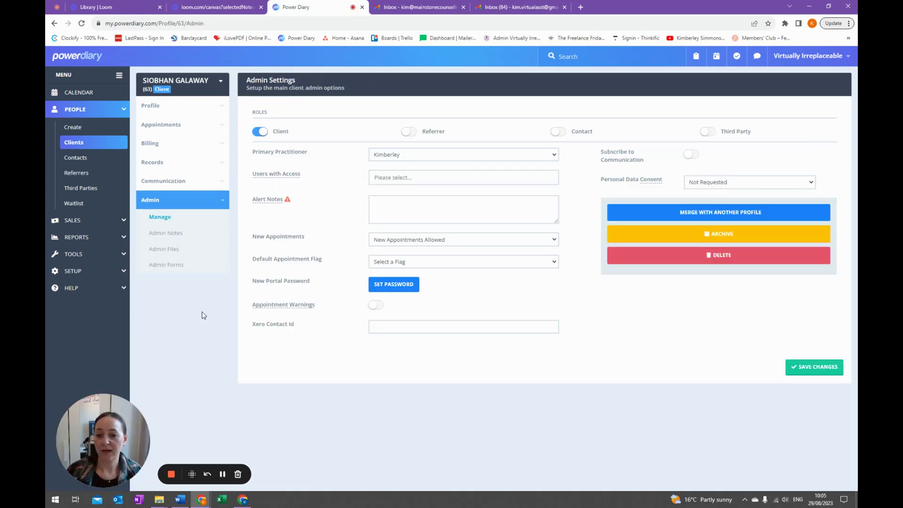
click(401, 157)
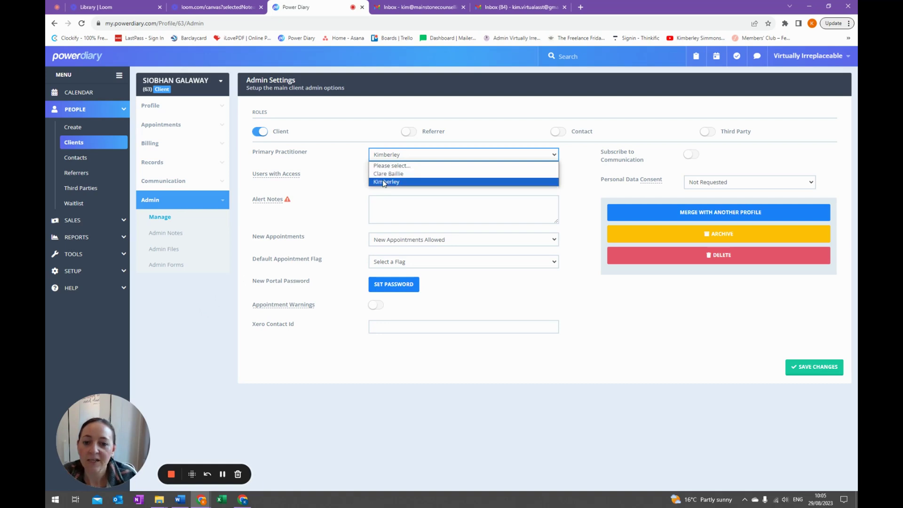
click(332, 168)
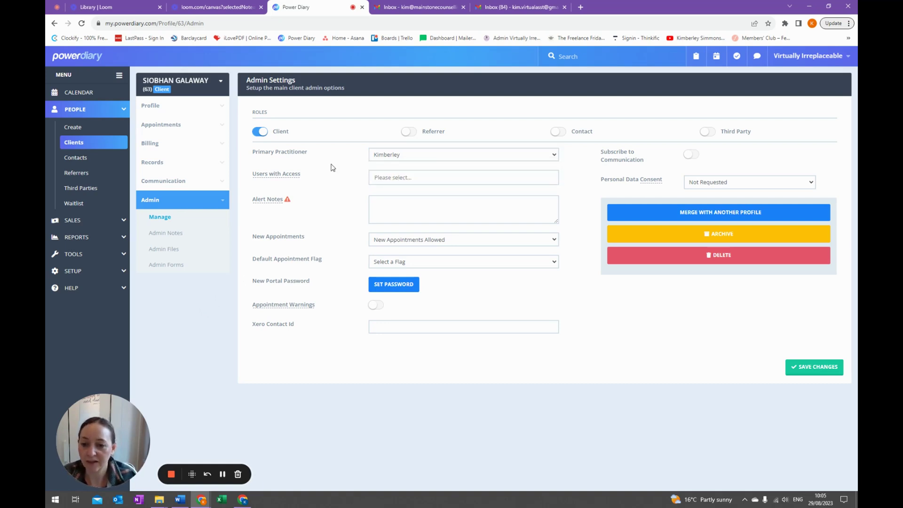
Step: Give the last listed user access to the client and set the default appointment flag to ONLINE
click(386, 177)
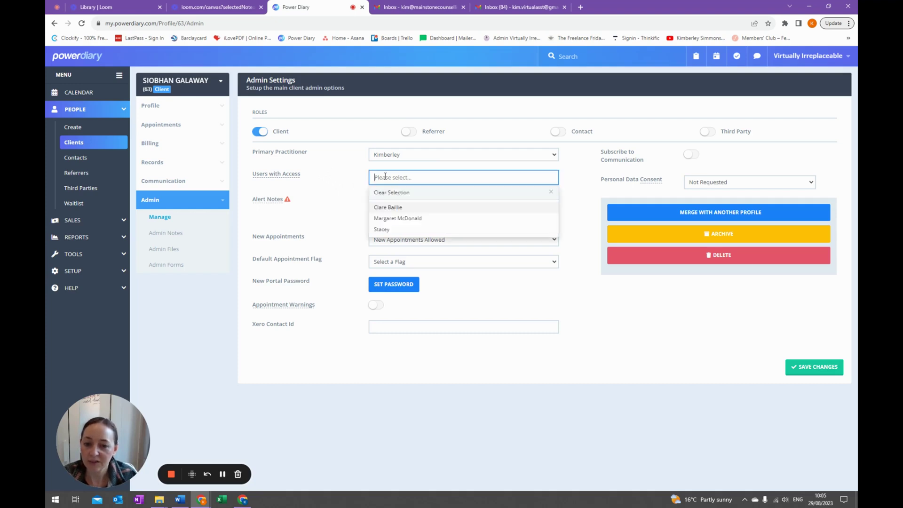
click(384, 230)
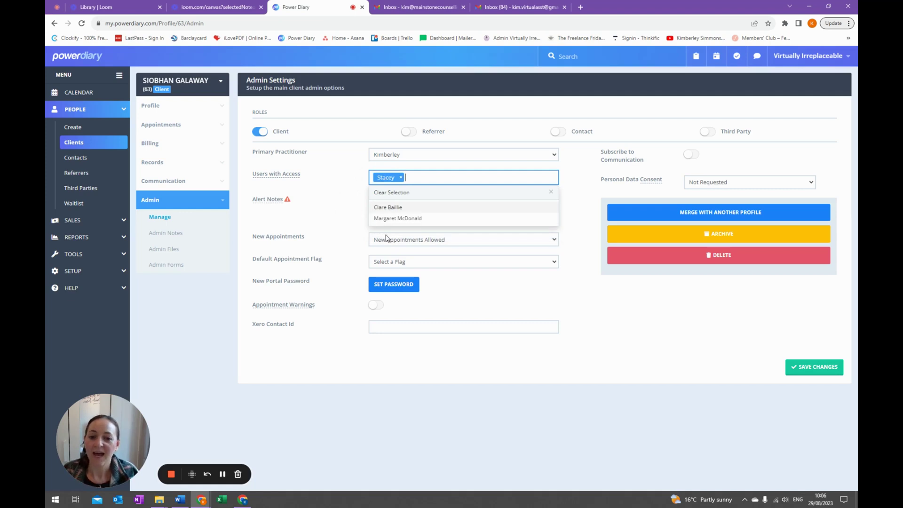
click(346, 182)
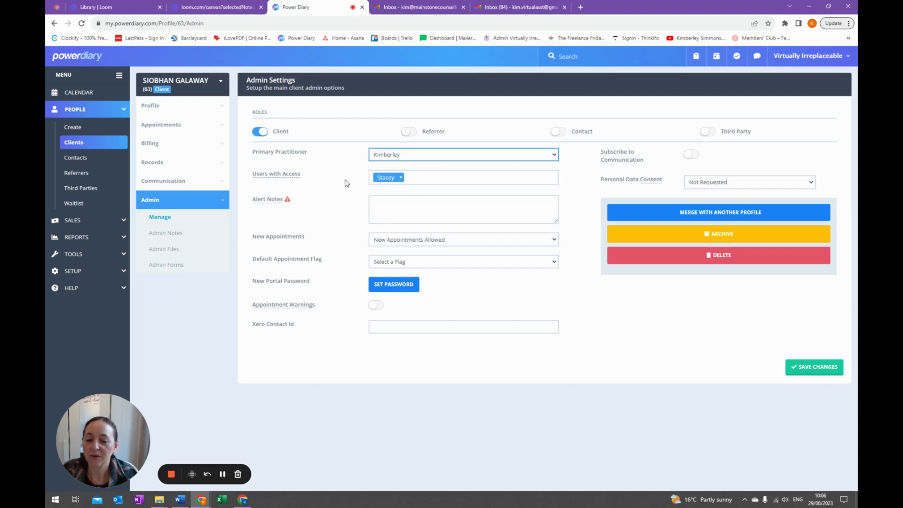
click(415, 179)
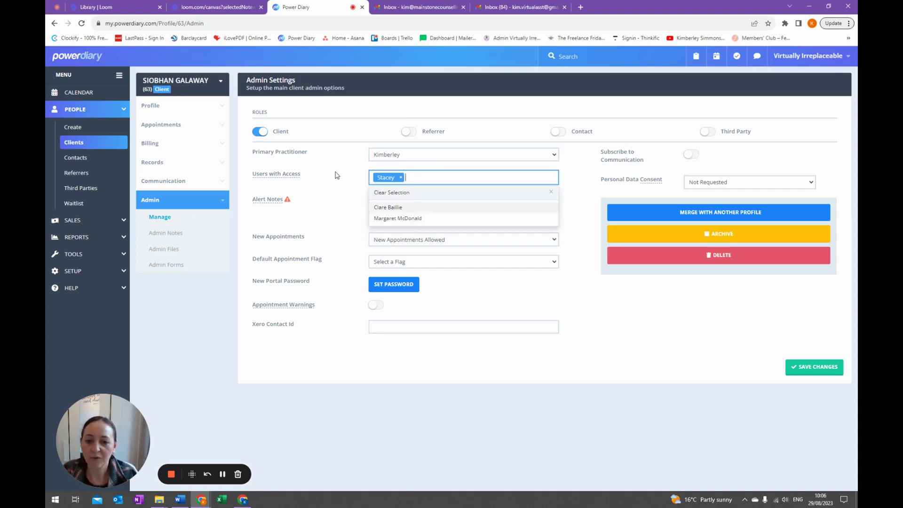
click(348, 165)
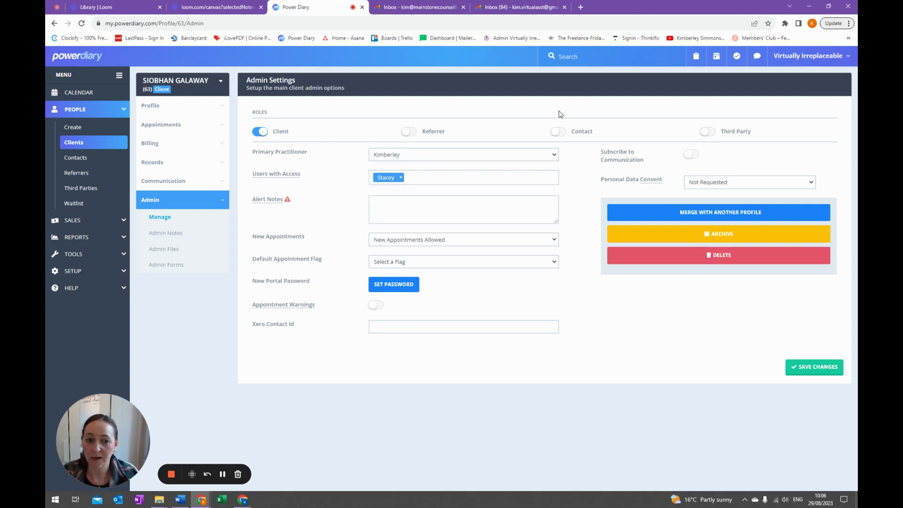
click(383, 266)
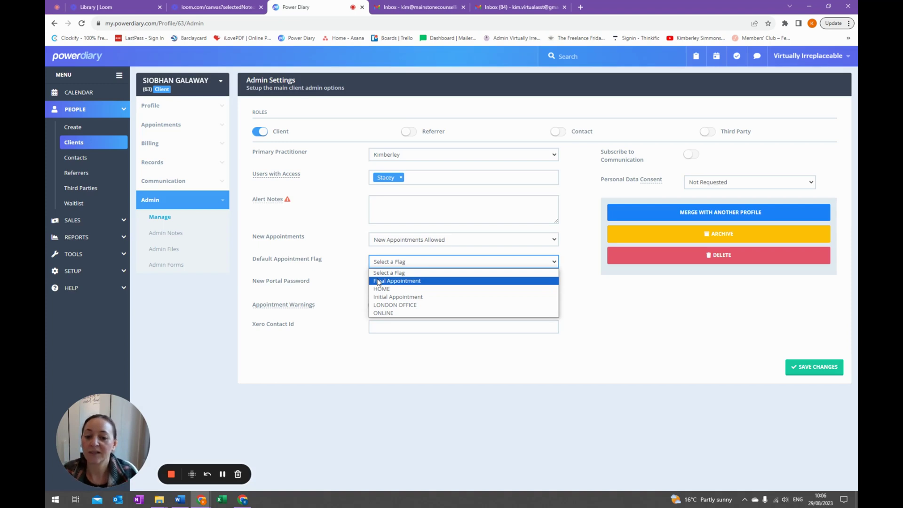
click(385, 313)
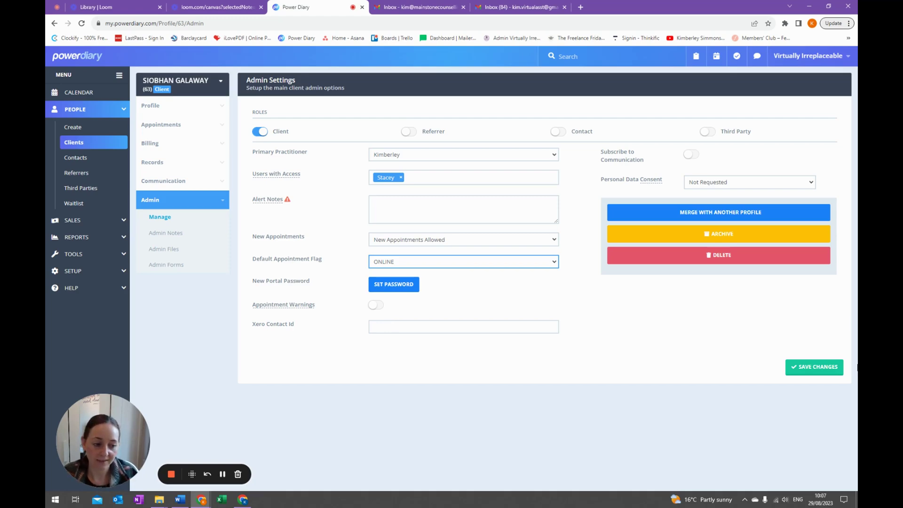
Step: Save the changes to the client's admin settings
click(813, 367)
click(480, 246)
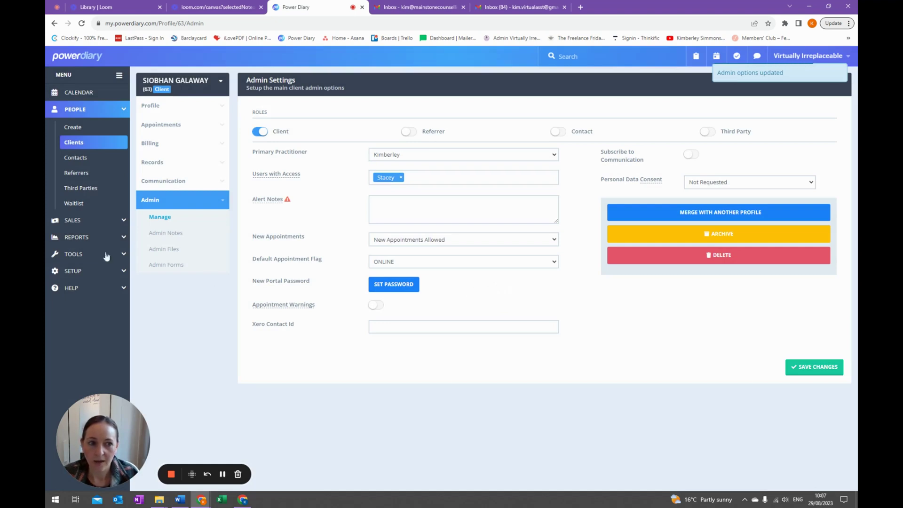
Step: Set the flag of the client's Tuesday 5 September 8:00 calendar appointment to Initial Appointment and save it
click(100, 92)
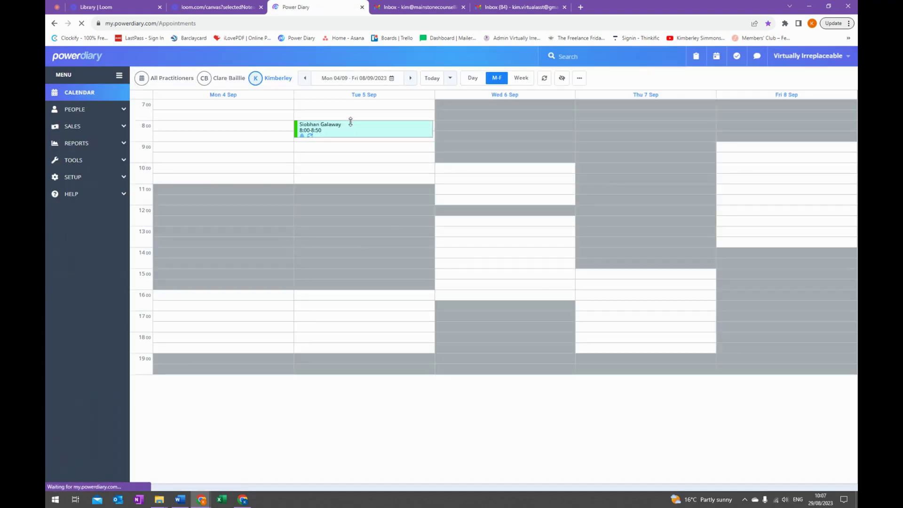
click(316, 134)
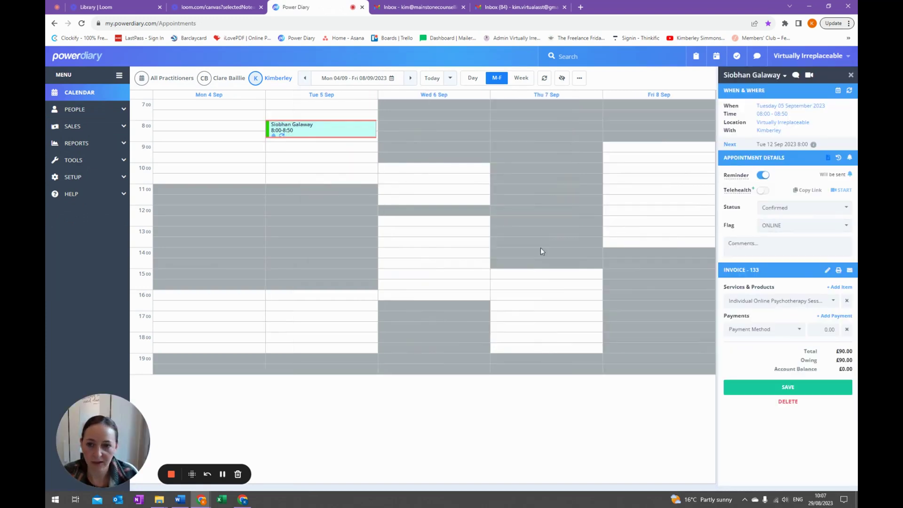
click(777, 228)
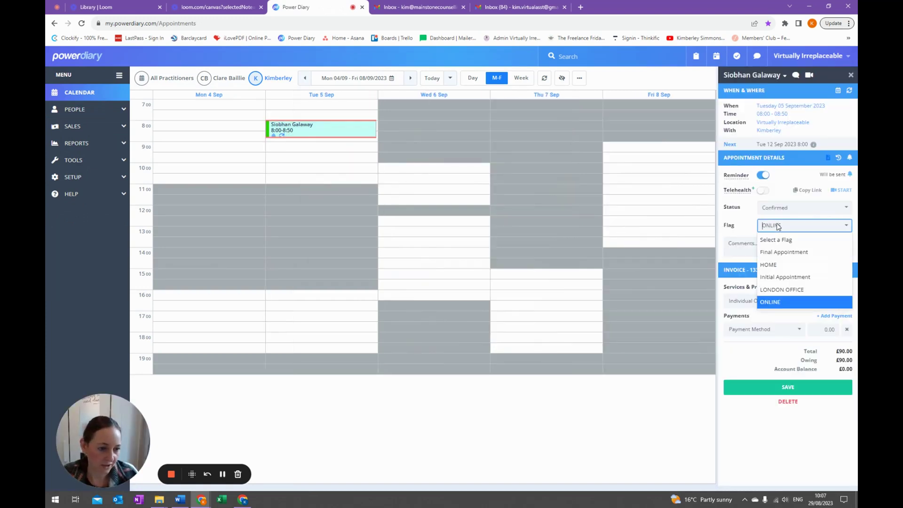
click(777, 279)
click(762, 391)
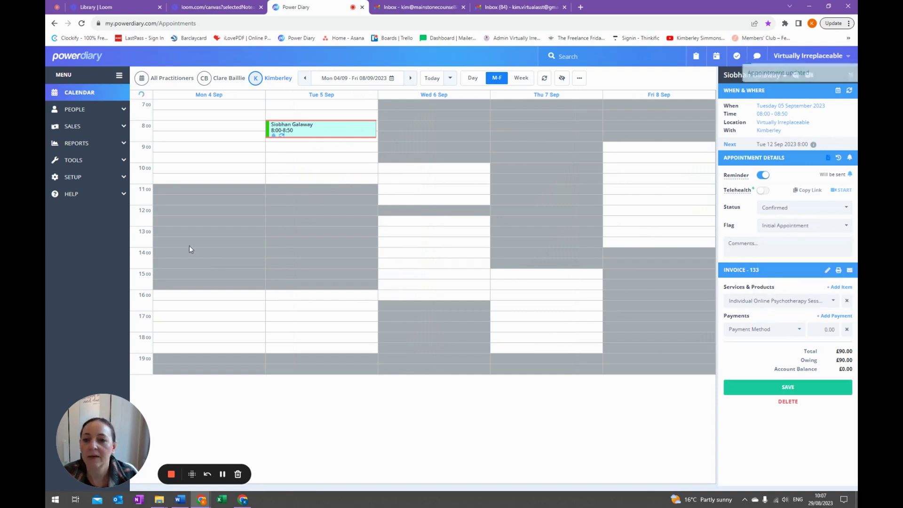
Step: Check the client's recurring Tuesday appointments week by week through 02/10–06/10/2023, then close the appointment details
click(410, 78)
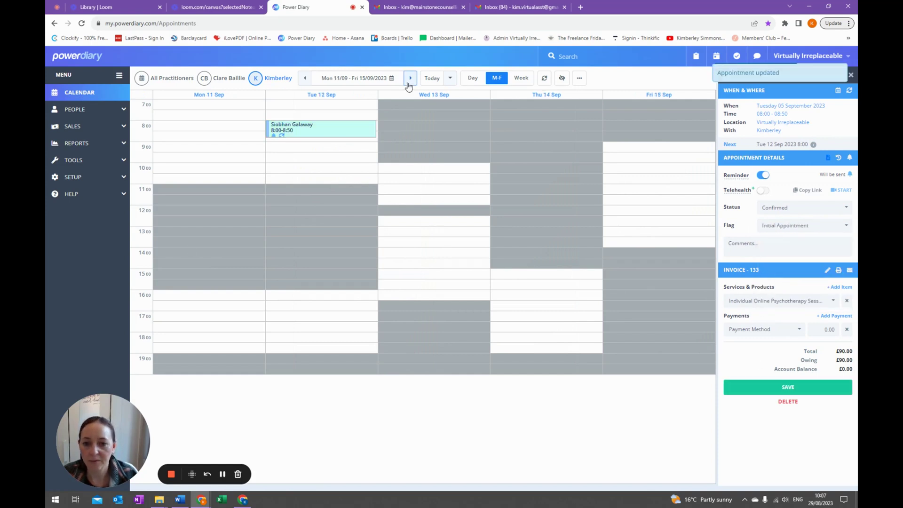
click(410, 79)
click(410, 78)
click(410, 78)
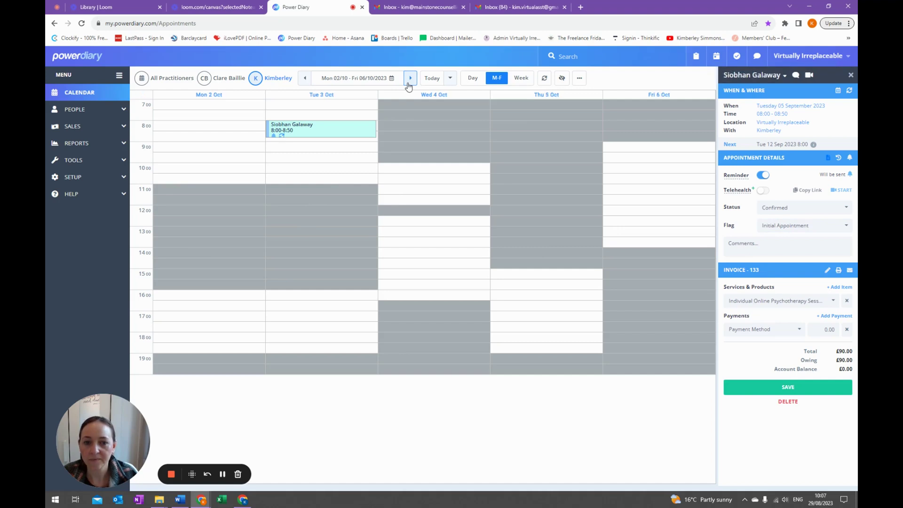
click(850, 75)
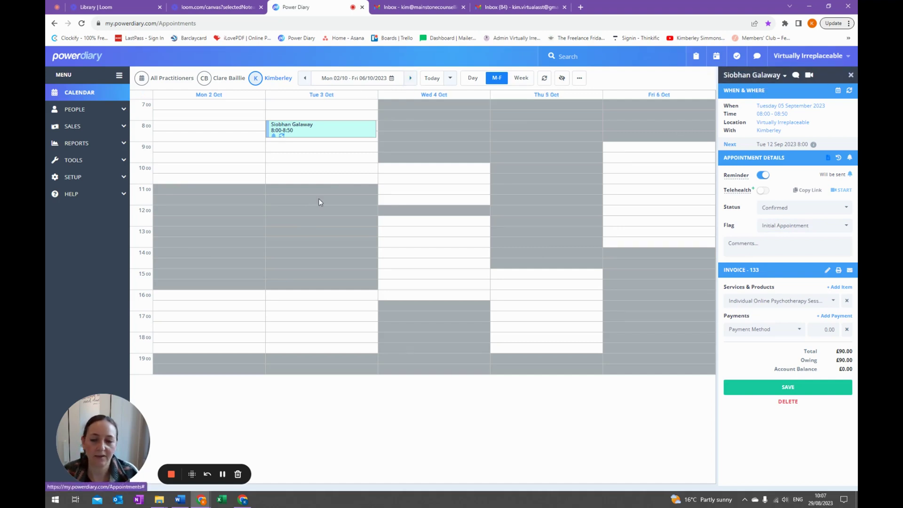